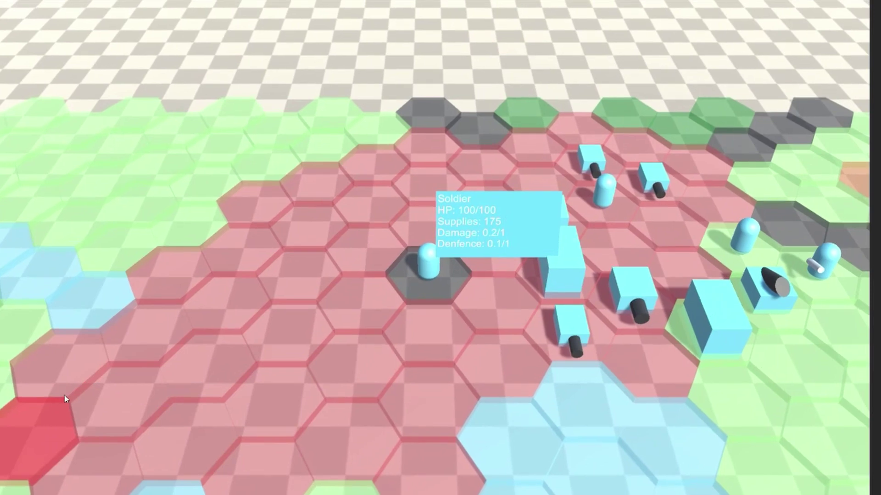
# - Move the red soldier to the chosen destination hex on the battlefield
pyautogui.click(64, 399)
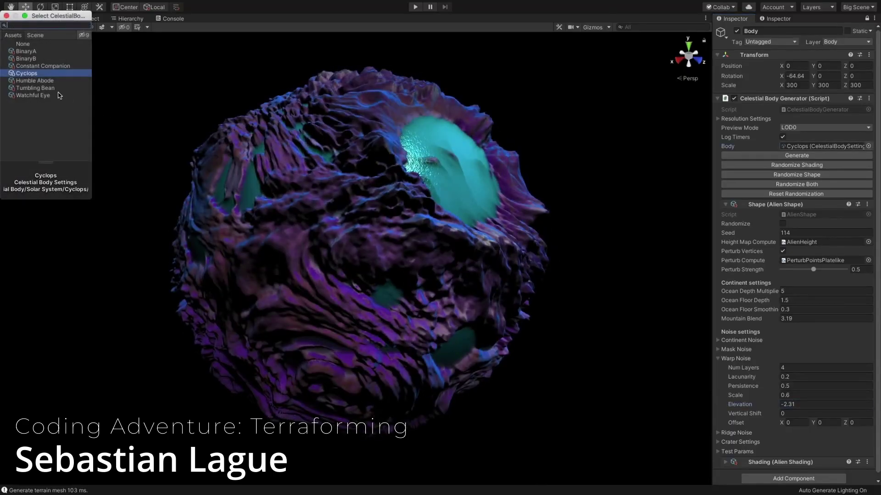
# - Generate the green Tumbling Bean asteroid, then switch to the cratered Constant Companion moon, orbiting each
pyautogui.click(41, 88)
pyautogui.keyDown('alt'); pyautogui.moveTo(436, 156); pyautogui.dragTo(879, 123); pyautogui.keyUp('alt')
pyautogui.click(874, 146)
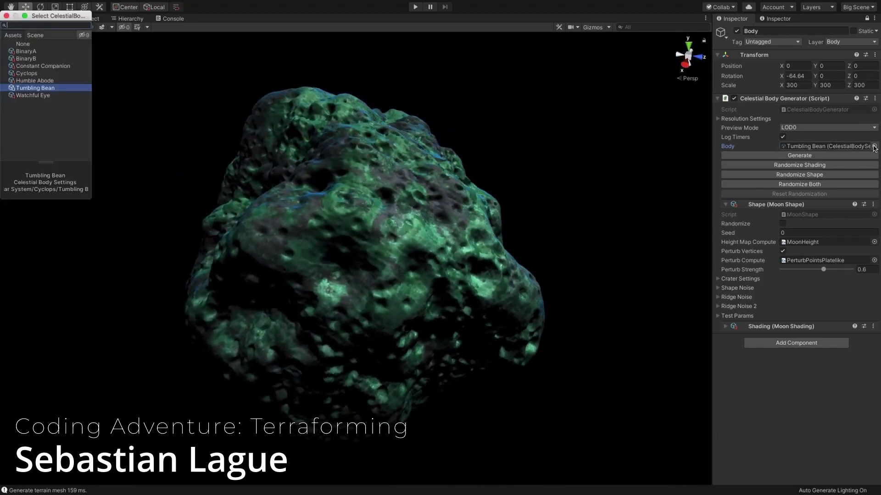
pyautogui.click(28, 66)
pyautogui.click(568, 183)
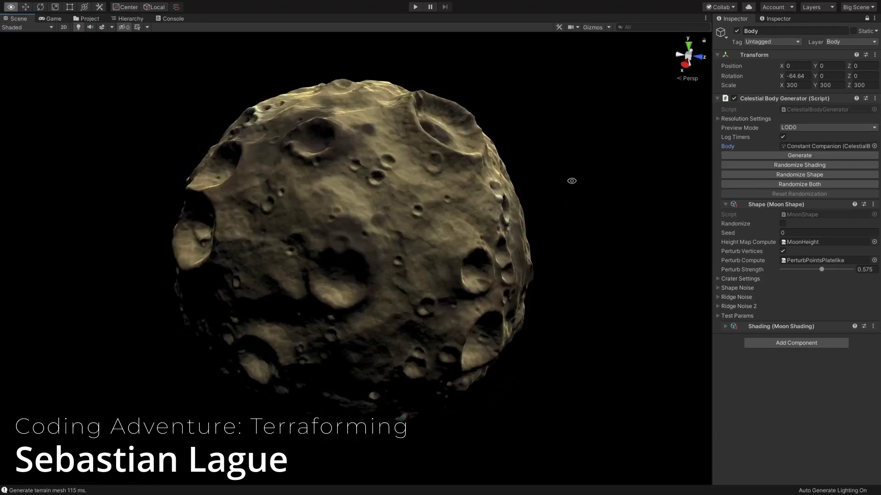
pyautogui.keyDown('alt'); pyautogui.moveTo(568, 183); pyautogui.dragTo(257, 195); pyautogui.keyUp('alt')
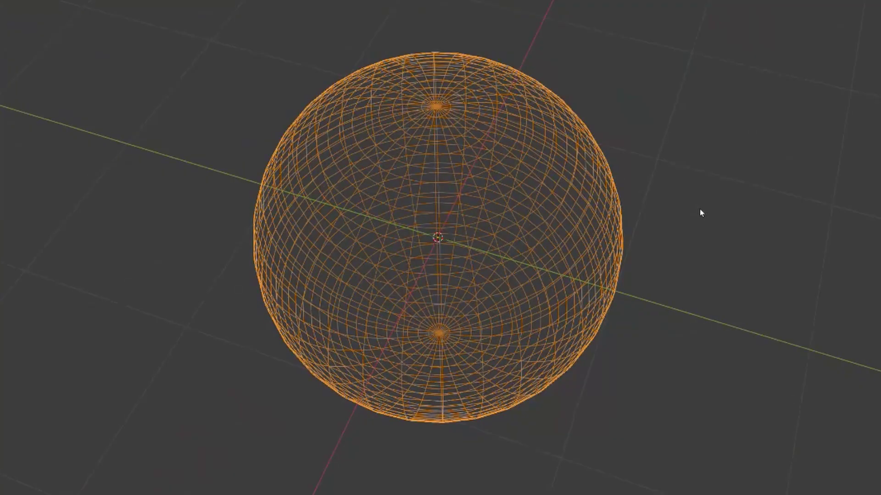
# - Change the UV sphere's viewport shading from Wireframe to Solid and orbit around it
pyautogui.moveTo(697, 211); pyautogui.dragTo(749, 206, button='middle')
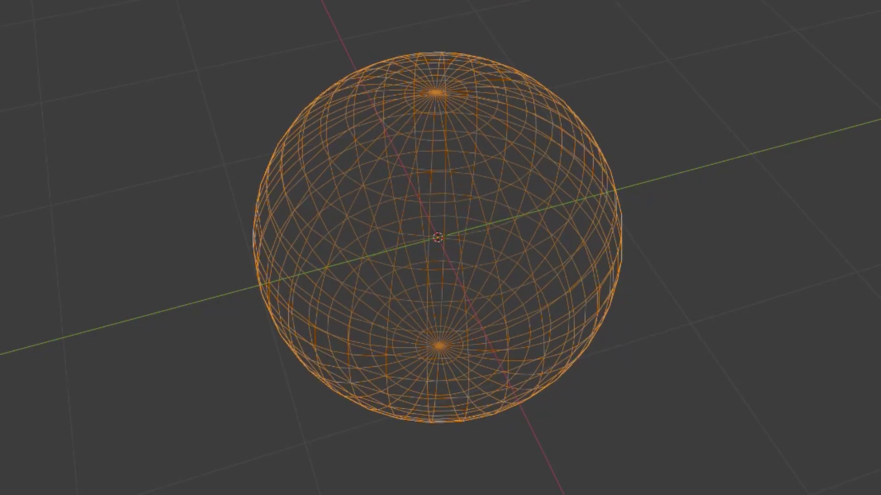
pyautogui.hotkey('shift', 'z')
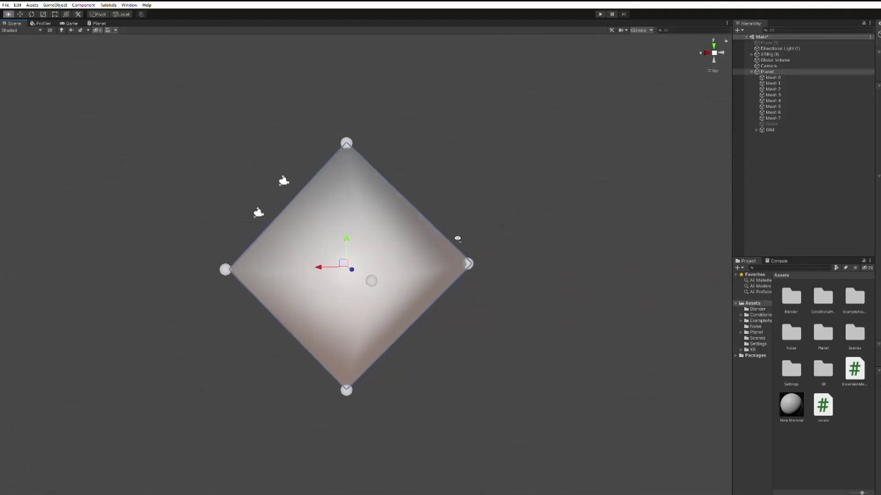
pyautogui.keyDown('alt'); pyautogui.moveTo(457, 239); pyautogui.dragTo(569, 249); pyautogui.keyUp('alt')
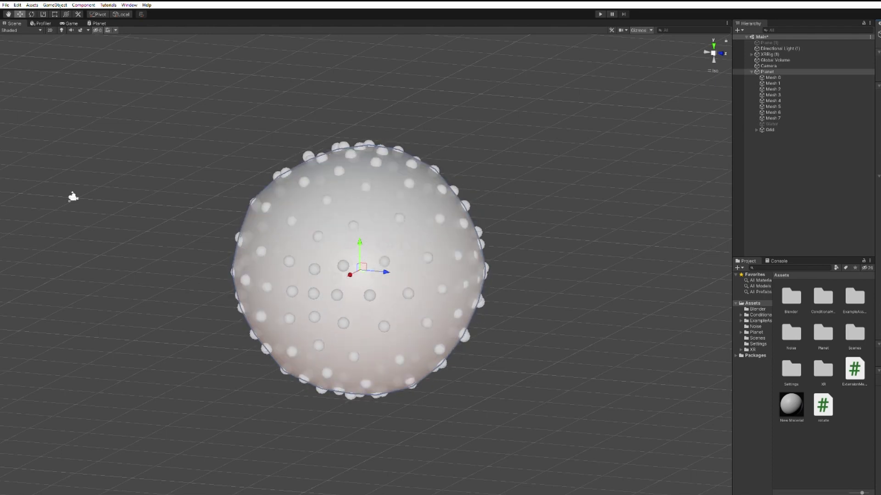
pyautogui.click(316, 287)
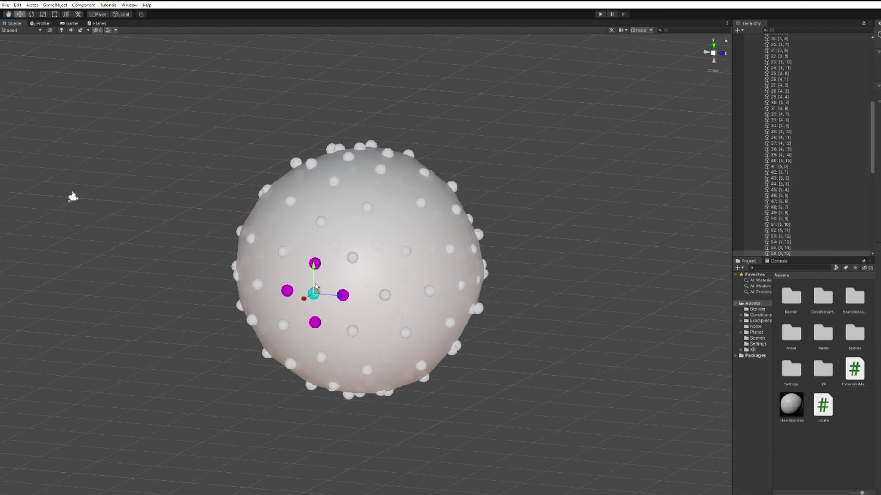
pyautogui.click(321, 258)
pyautogui.click(358, 253)
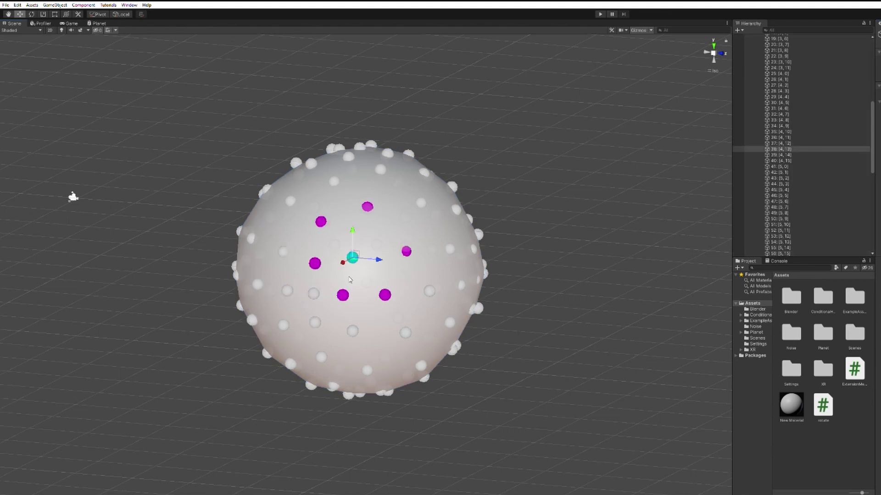
pyautogui.click(345, 294)
pyautogui.click(353, 330)
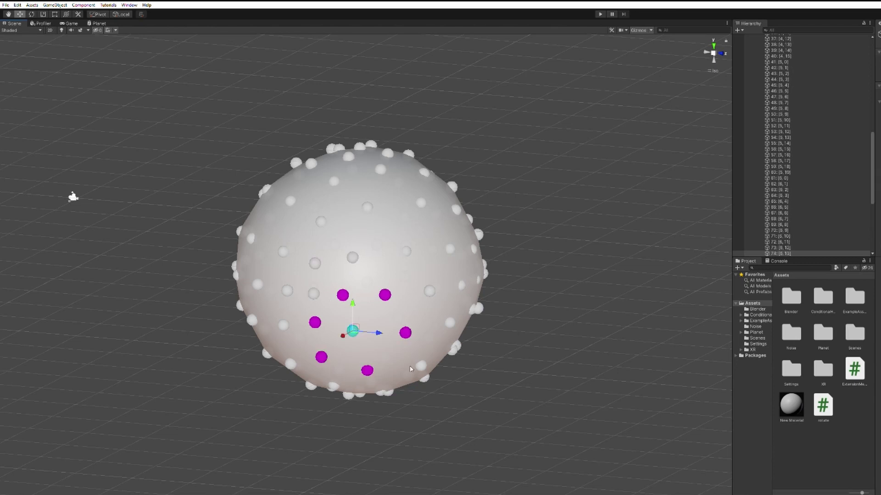
pyautogui.click(422, 364)
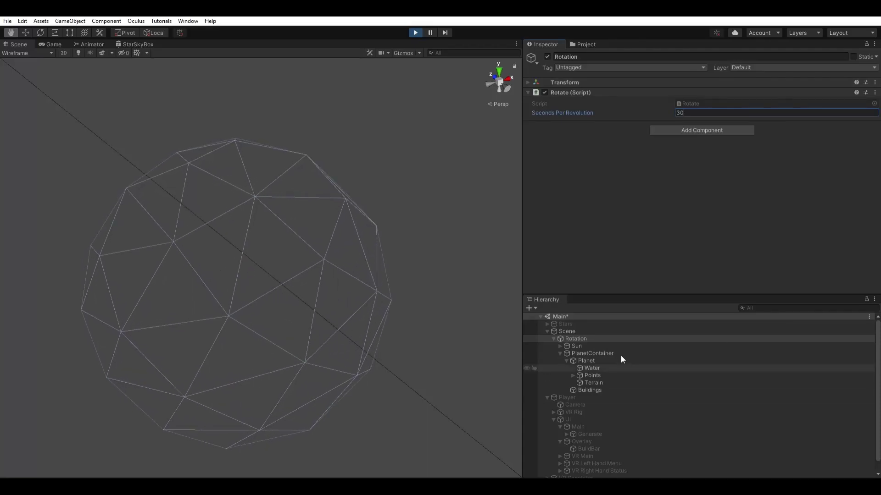
# - Select Planet and drag its Number Of Points slider up to 175
pyautogui.click(620, 360)
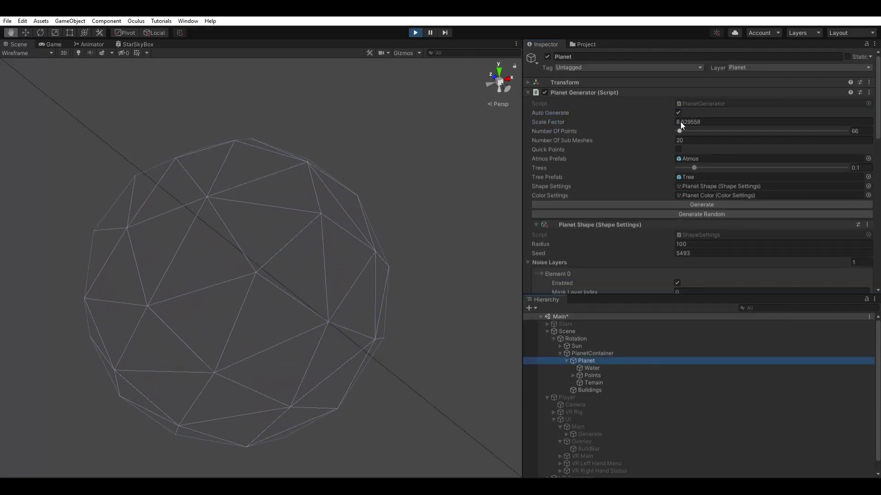
pyautogui.moveTo(681, 122); pyautogui.dragTo(684, 124)
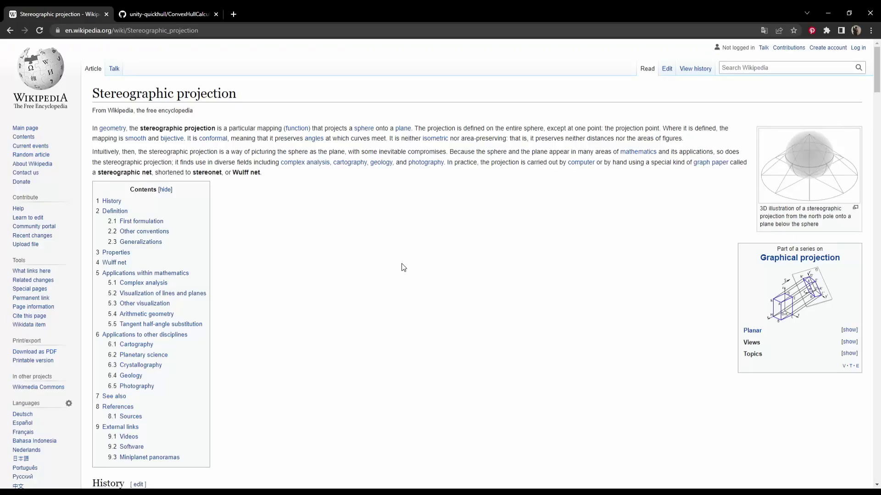
# - Scroll down to the unity-quickhull README's Usage section
pyautogui.scroll(-20, 403, 268)
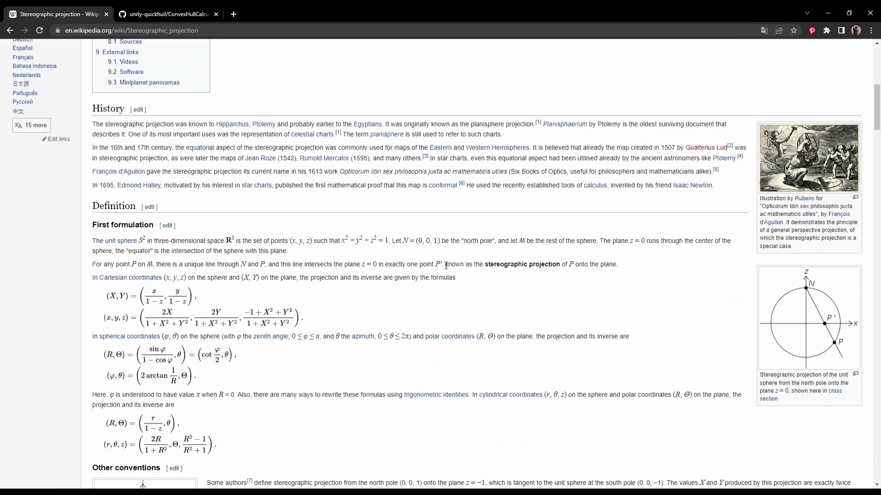
pyautogui.scroll(-15, 527, 272)
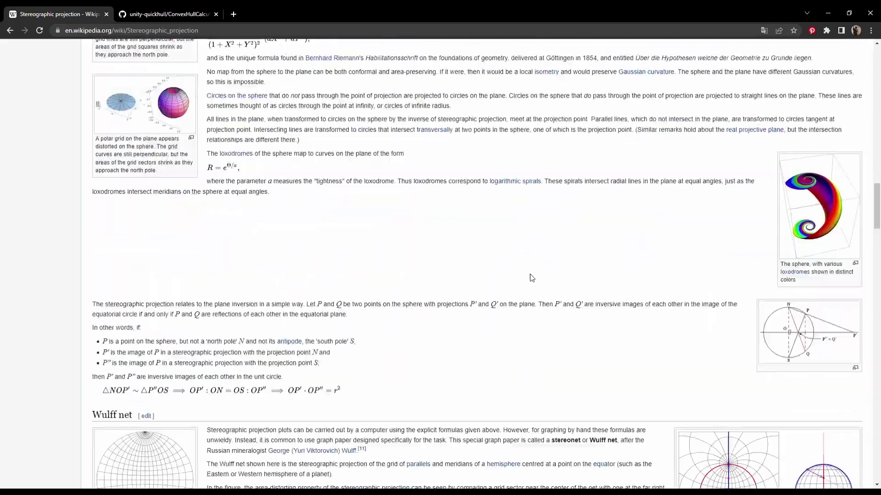
pyautogui.scroll(-15, 716, 255)
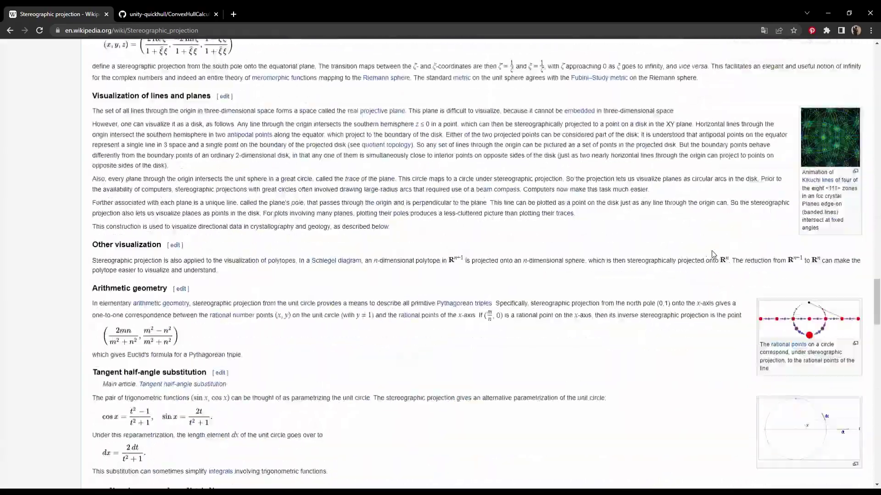
pyautogui.scroll(-10, 713, 257)
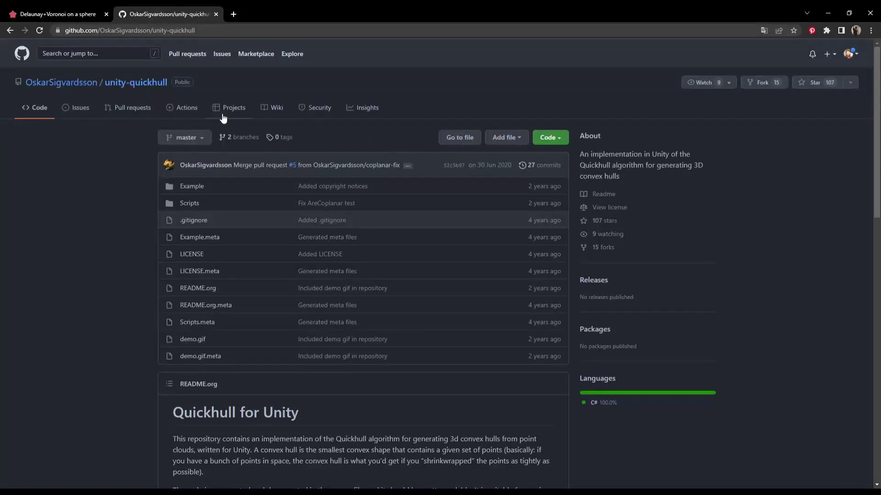
pyautogui.scroll(-6, 234, 181)
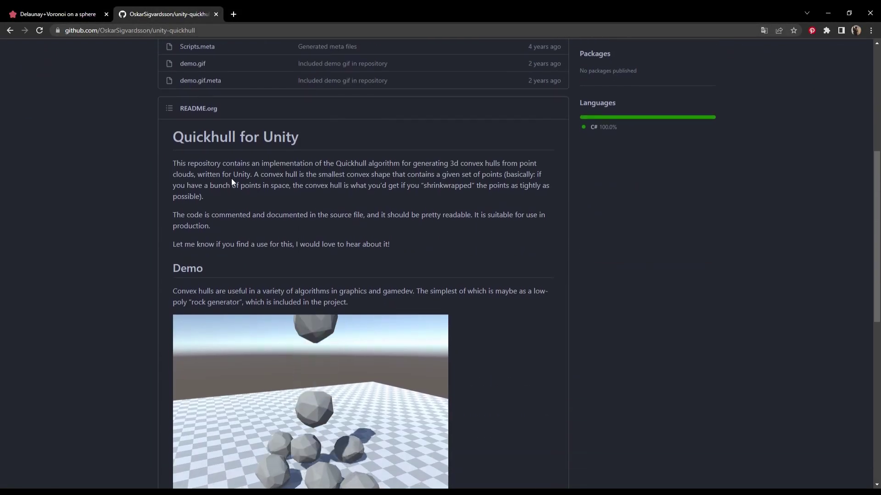
pyautogui.scroll(-8, 231, 181)
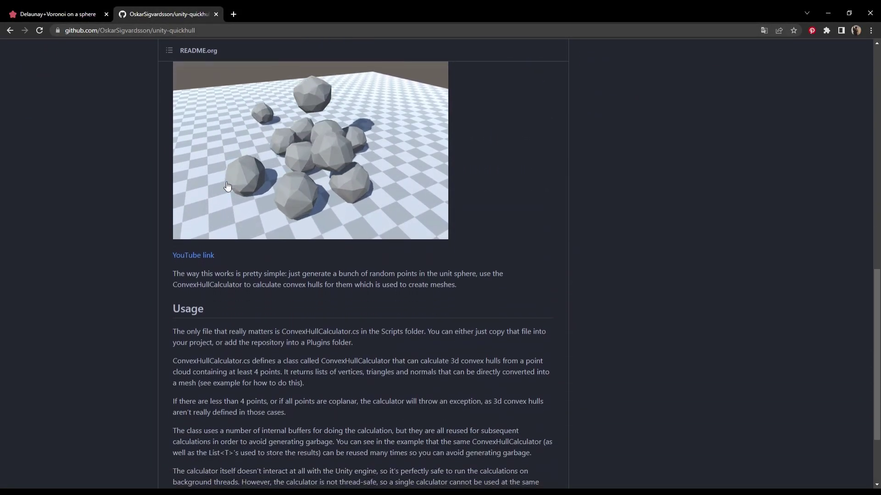
pyautogui.scroll(-2, 226, 188)
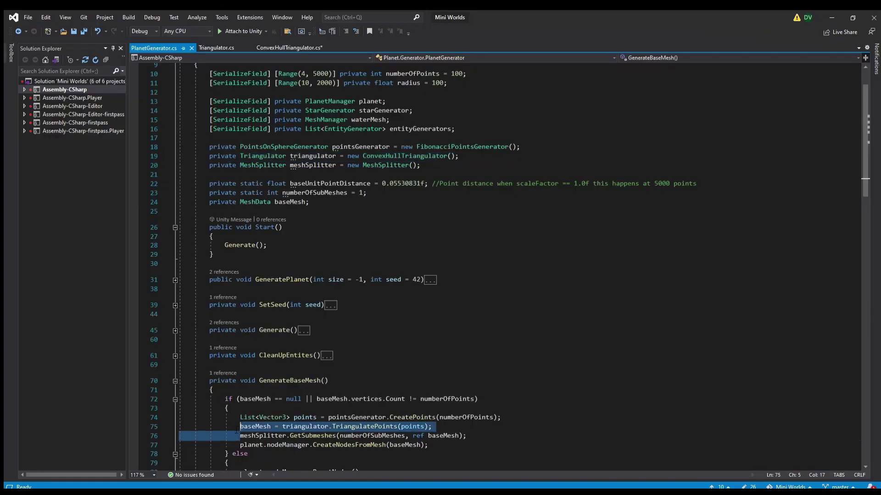
# - View the abstract Triangulator class, then move into the ConvexHullTriangulator class body
pyautogui.click(209, 47)
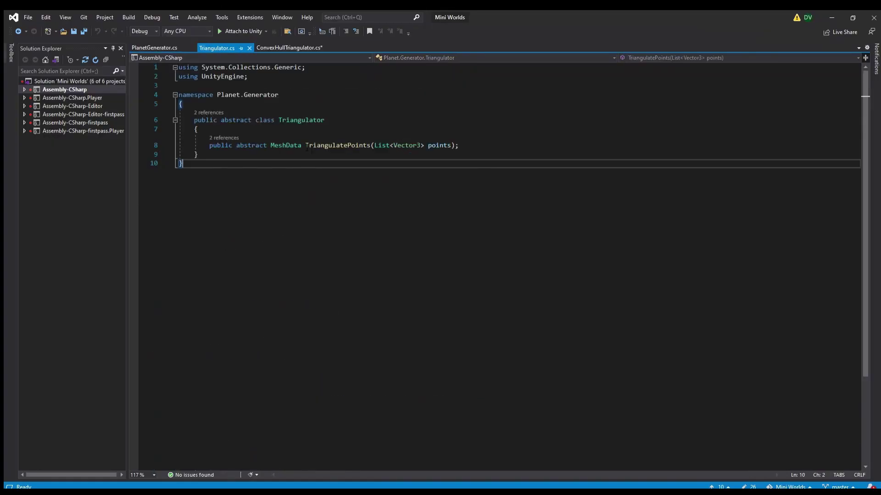
pyautogui.click(289, 48)
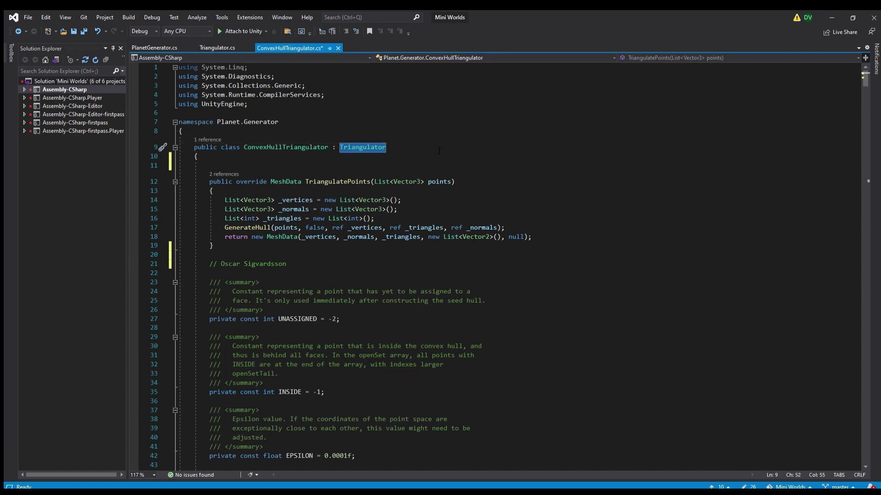
pyautogui.press('Down')
pyautogui.press('Down')
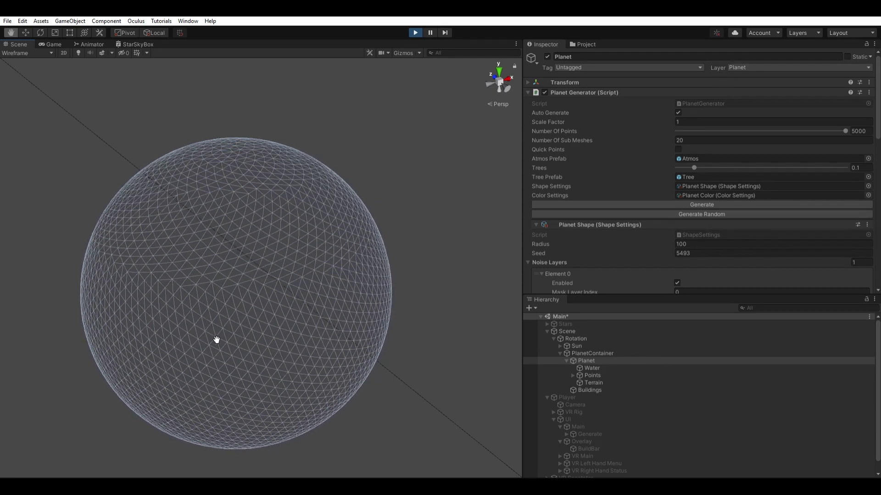
pyautogui.click(21, 53)
pyautogui.click(23, 57)
pyautogui.click(25, 71)
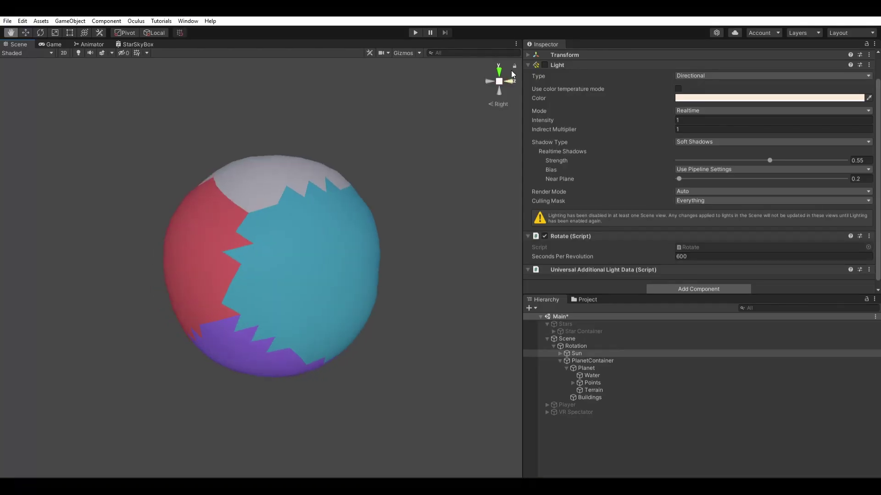
pyautogui.click(510, 79)
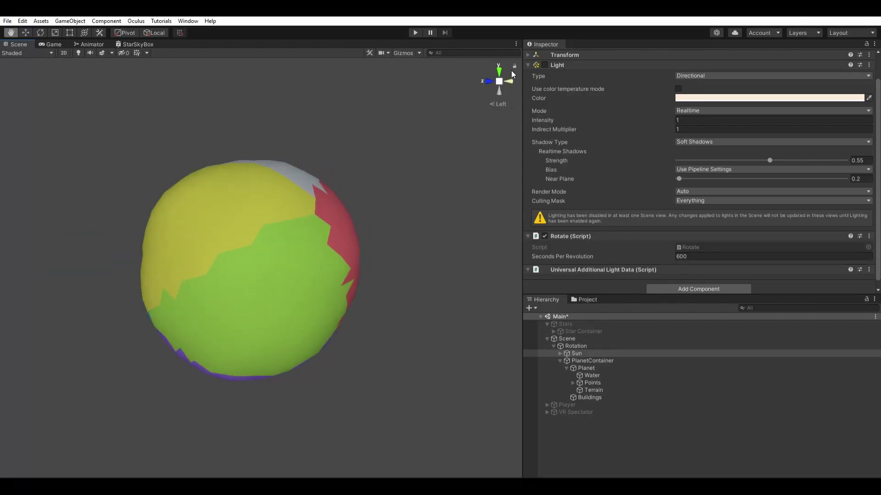
pyautogui.click(509, 81)
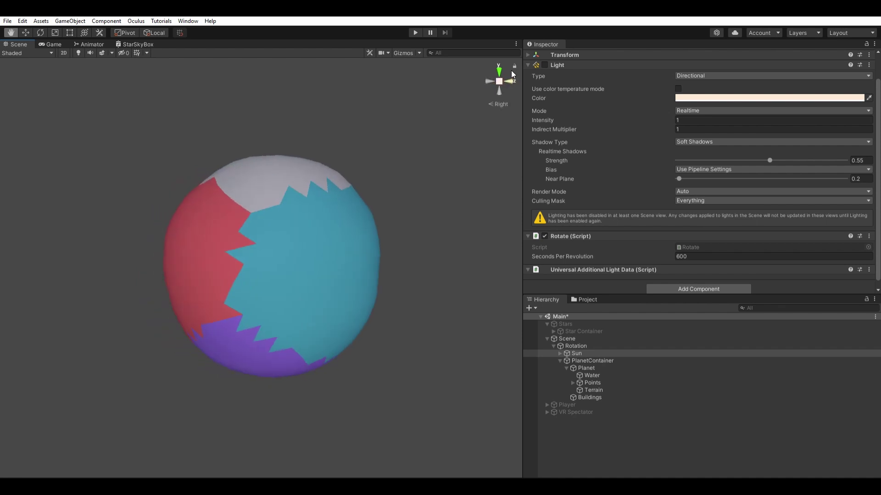
pyautogui.click(591, 353)
pyautogui.scroll(3, 562, 144)
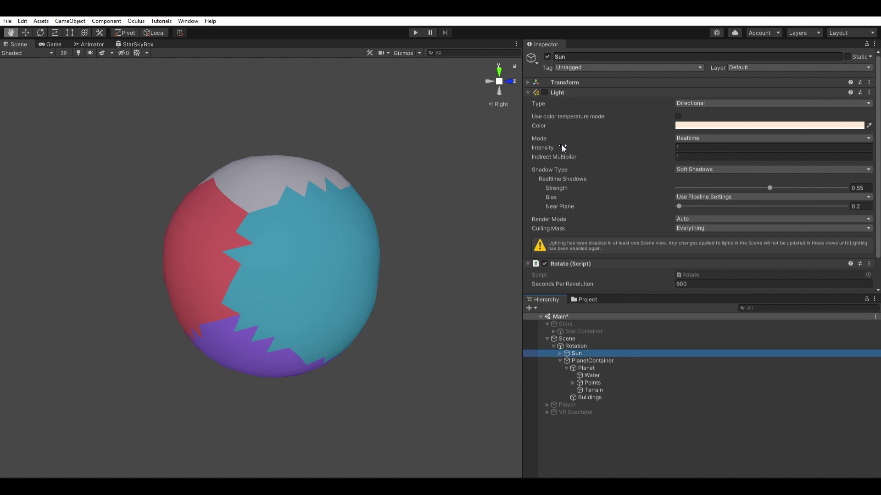
pyautogui.click(549, 48)
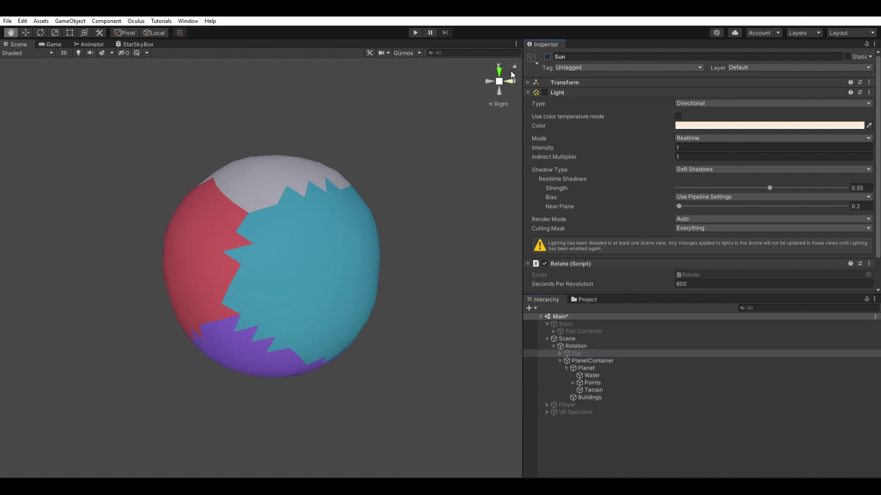
pyautogui.click(511, 70)
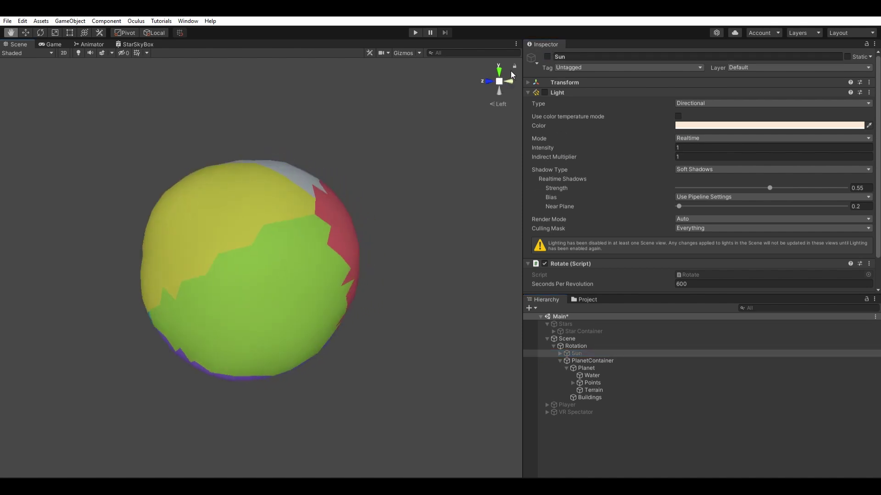
pyautogui.click(510, 70)
pyautogui.click(511, 71)
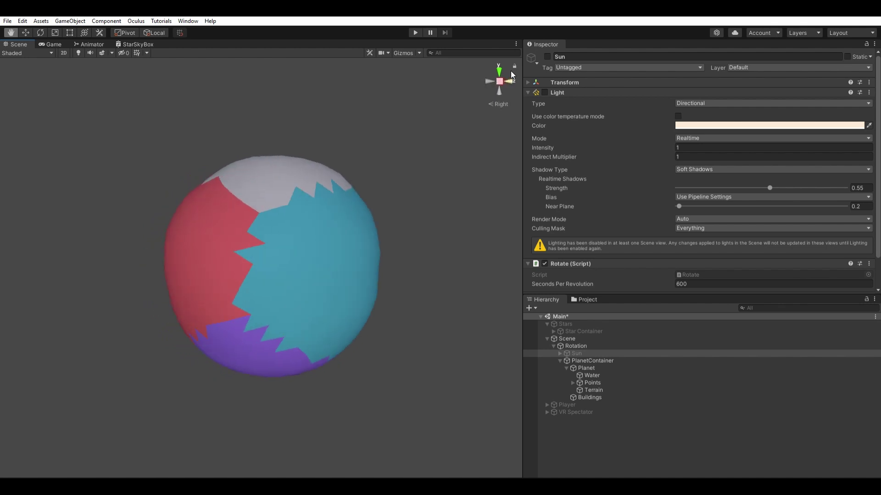
pyautogui.click(511, 71)
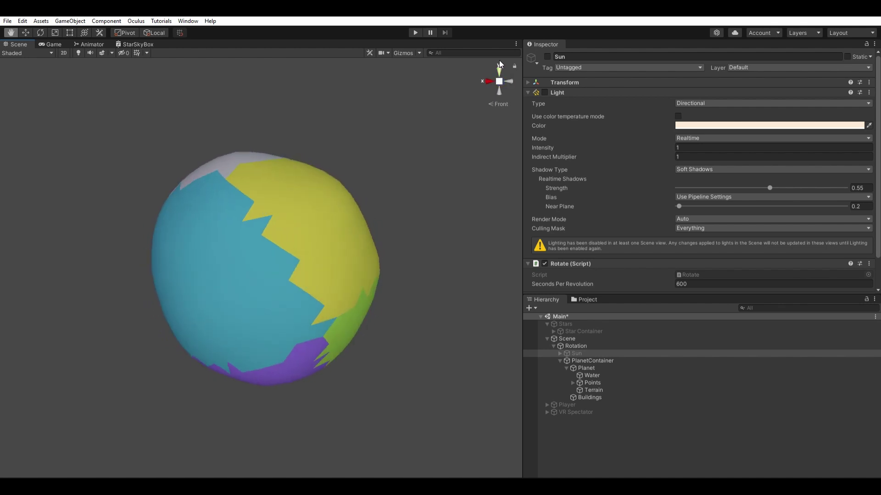
pyautogui.click(500, 64)
pyautogui.click(499, 64)
pyautogui.click(500, 65)
pyautogui.click(500, 66)
pyautogui.click(500, 82)
pyautogui.click(499, 83)
pyautogui.click(500, 82)
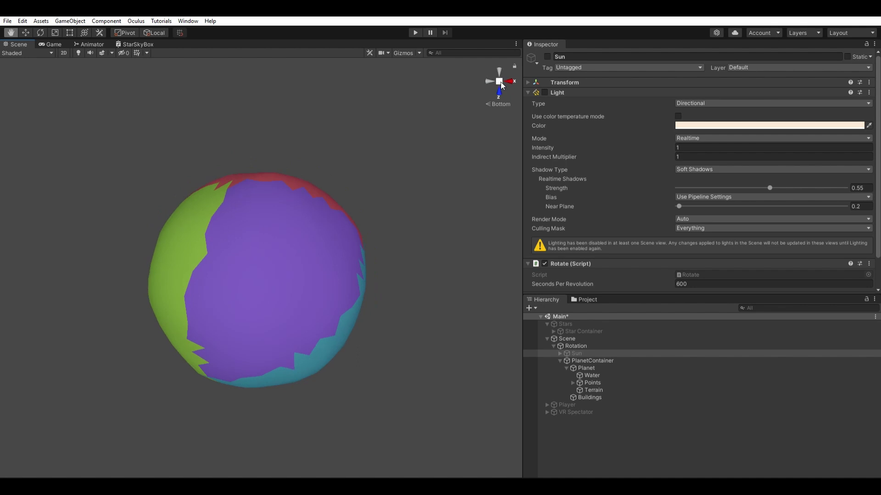
pyautogui.click(500, 82)
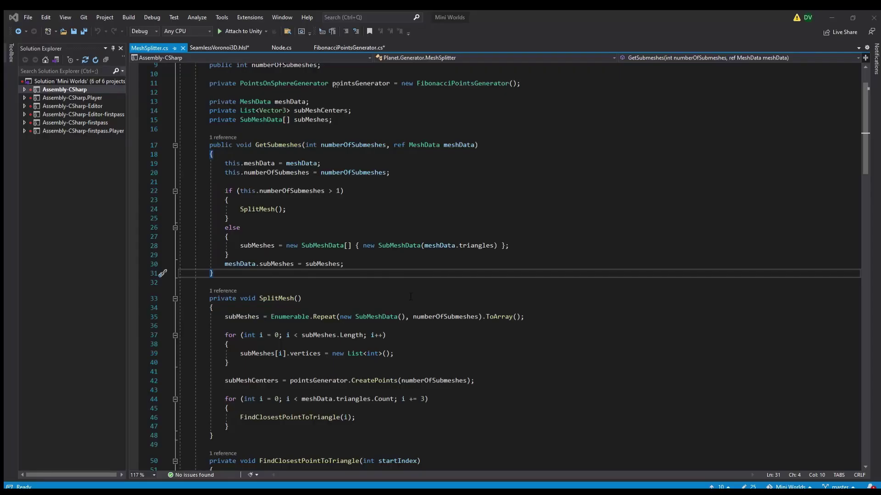
pyautogui.click(413, 304)
pyautogui.scroll(-2, 413, 304)
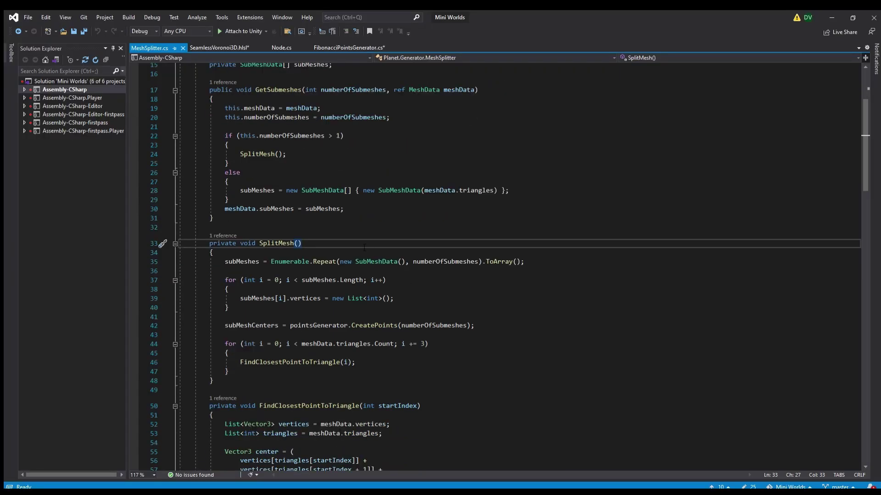
pyautogui.moveTo(225, 316); pyautogui.dragTo(507, 333)
pyautogui.click(507, 332)
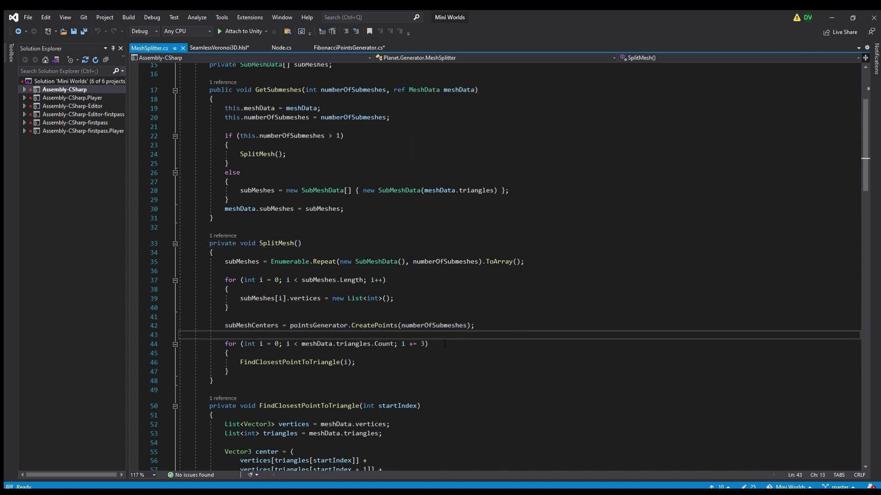
pyautogui.scroll(-2, 498, 336)
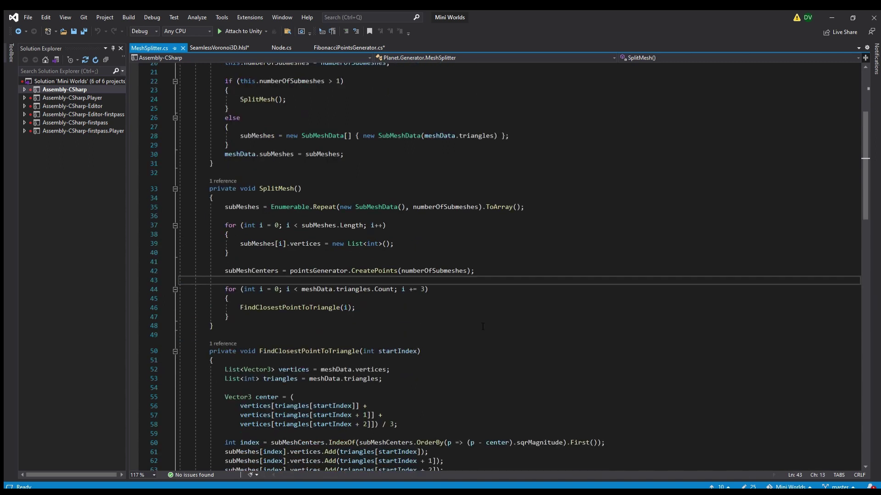
pyautogui.scroll(-2, 421, 308)
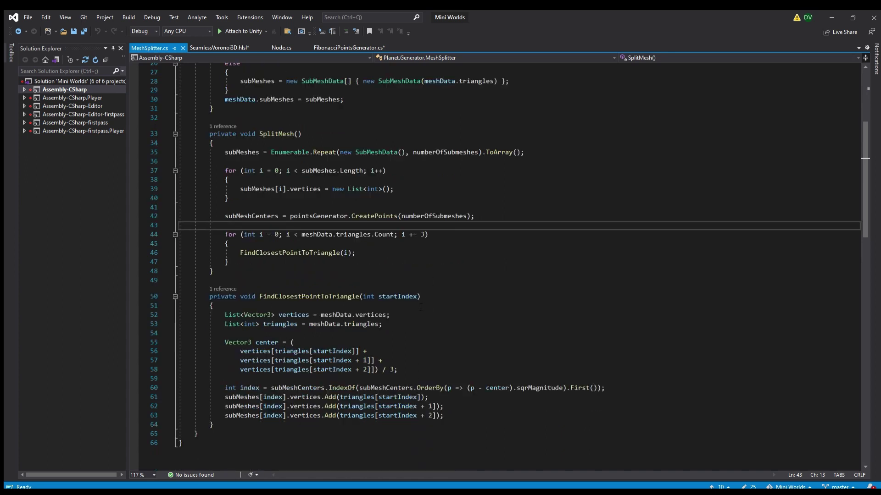
pyautogui.click(306, 297)
pyautogui.click(369, 351)
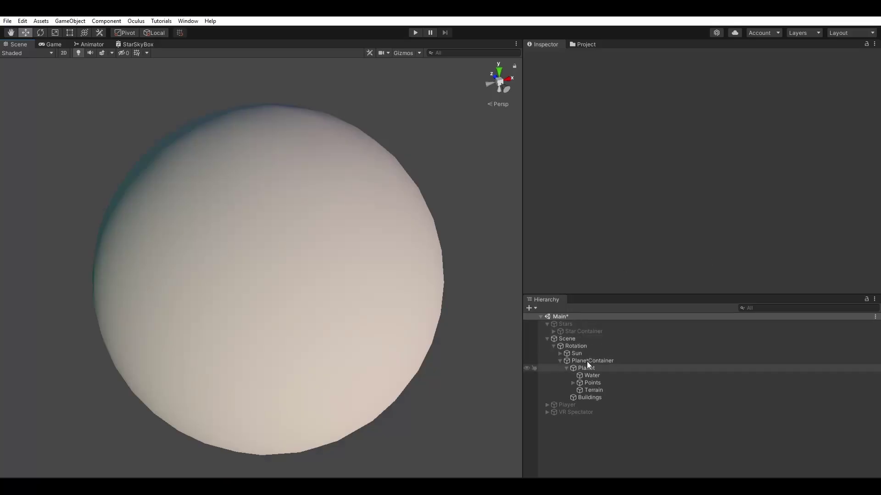
# - Select Planet and set its Elevation Factor to 4
pyautogui.click(587, 365)
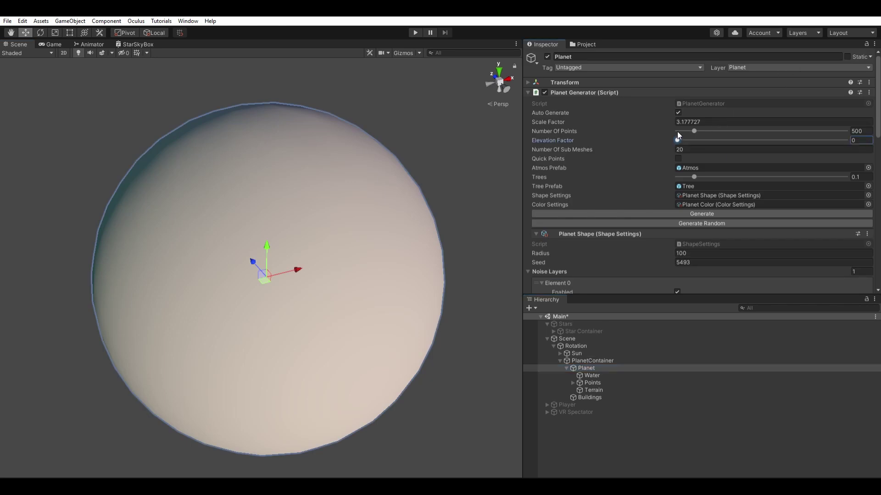
pyautogui.moveTo(681, 131); pyautogui.dragTo(848, 137)
pyautogui.write('4')
# - Regenerate the planet with the new elevation and inspect it from the left and back
pyautogui.click(705, 212)
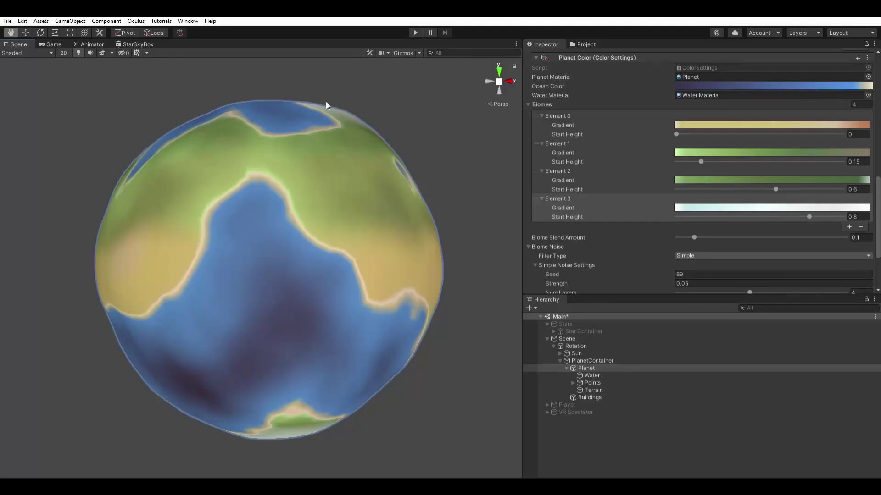
pyautogui.moveTo(444, 208)
pyautogui.mouseDown()
pyautogui.moveTo(445, 301)
pyautogui.moveTo(444, 104)
pyautogui.moveTo(442, 205)
pyautogui.mouseUp()
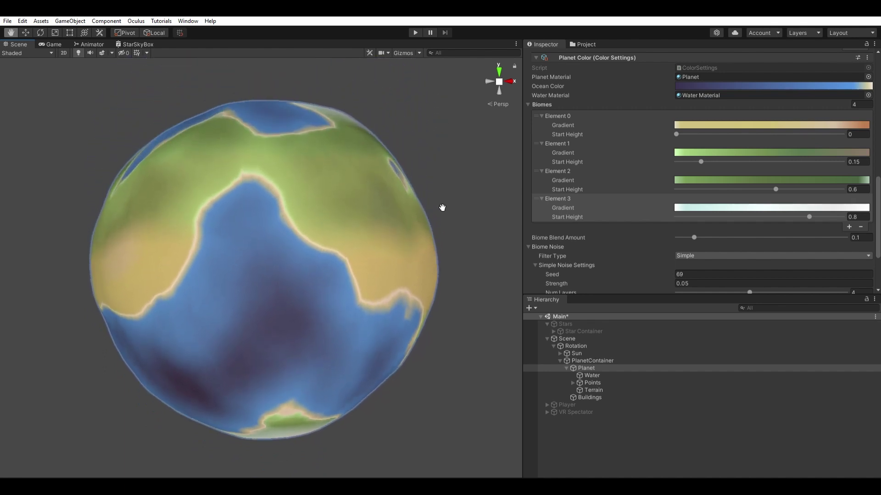
pyautogui.click(493, 72)
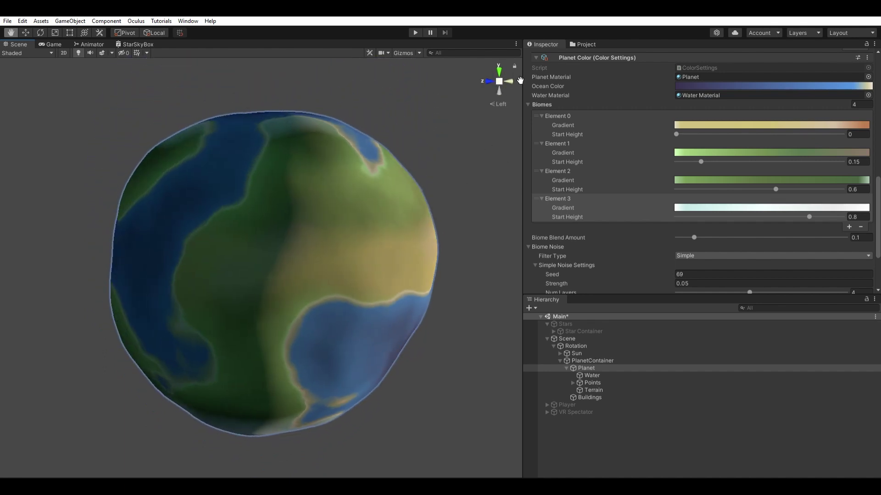
pyautogui.click(511, 75)
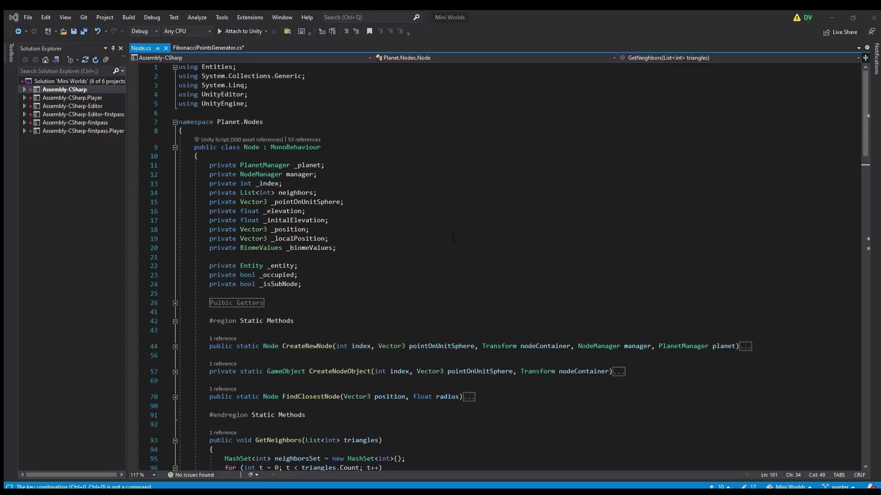
pyautogui.scroll(-4, 468, 227)
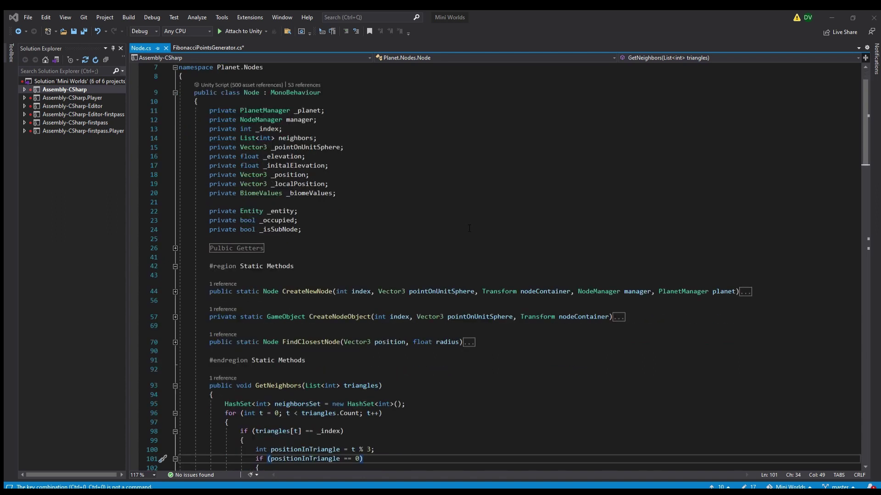
pyautogui.scroll(-1, 472, 225)
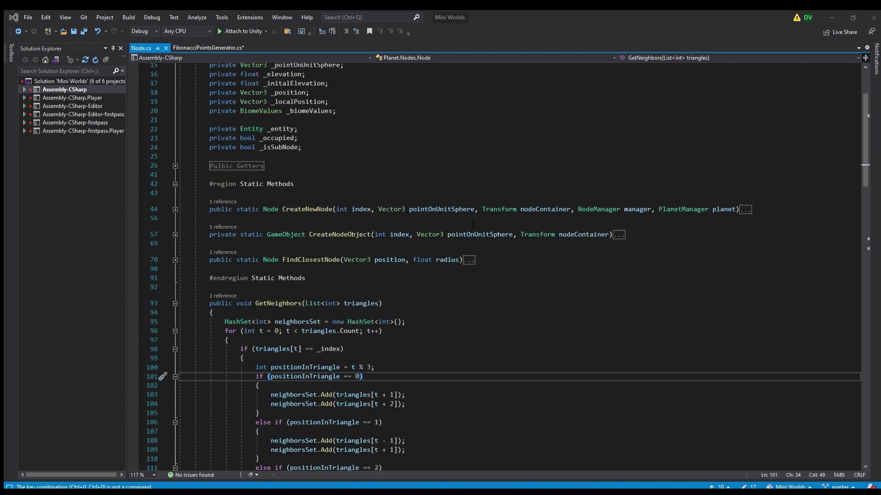
pyautogui.scroll(2, 473, 225)
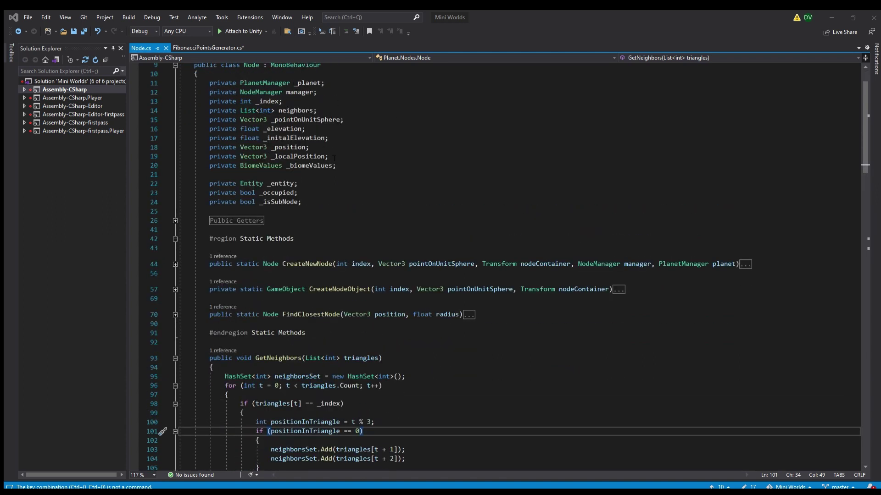
pyautogui.scroll(-4, 316, 147)
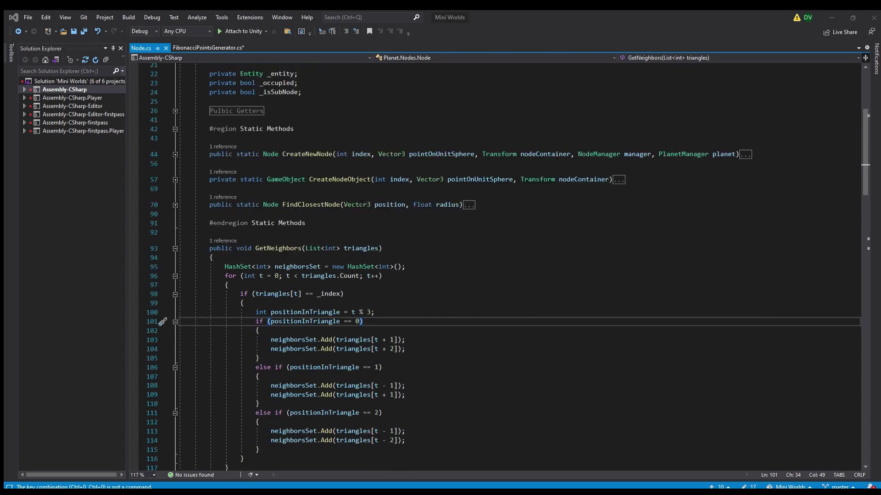
pyautogui.scroll(-1, 365, 206)
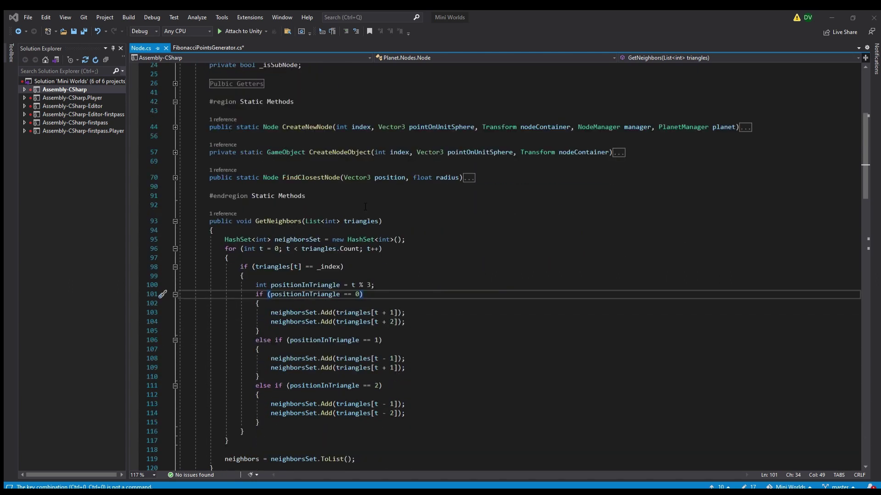
pyautogui.scroll(-3, 365, 206)
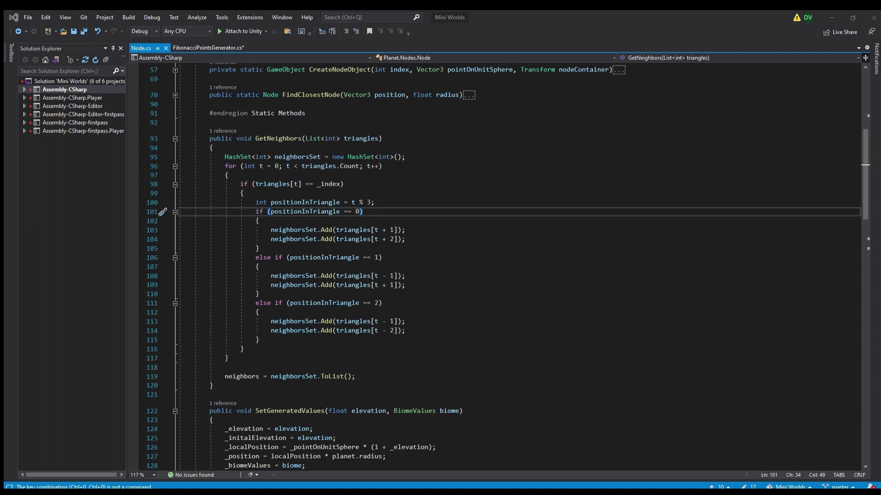
pyautogui.scroll(-4, 394, 158)
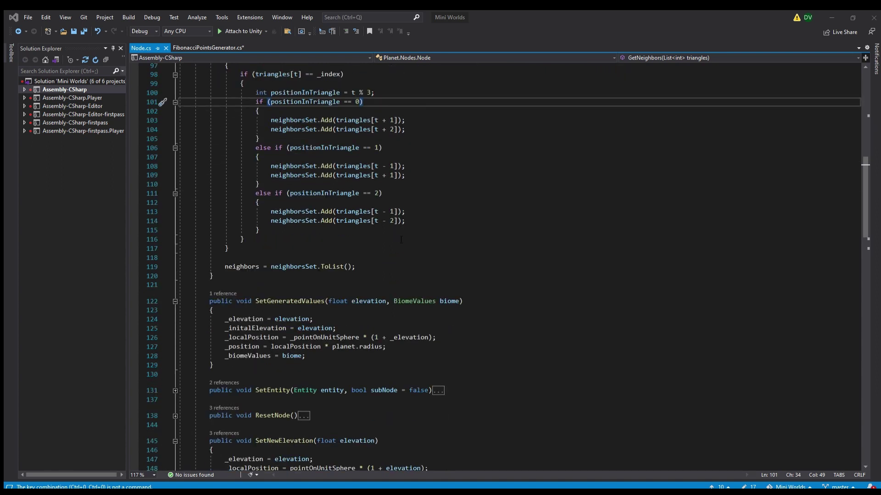
pyautogui.scroll(-4, 479, 283)
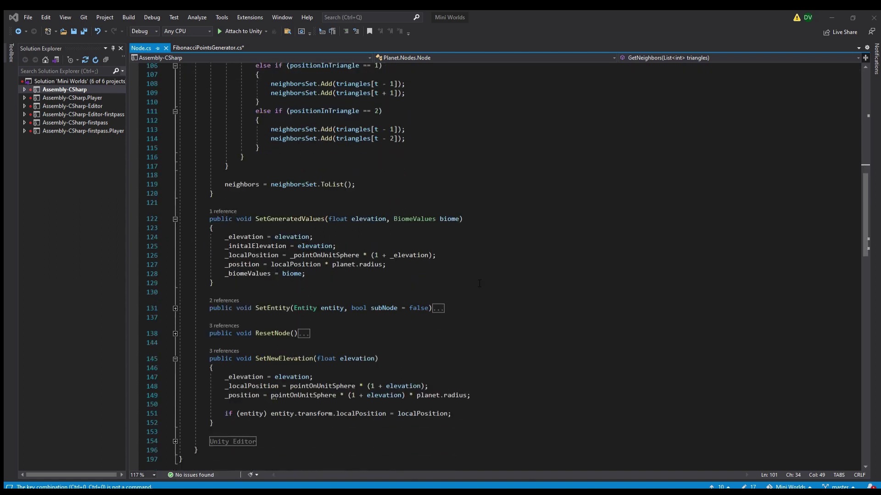
pyautogui.scroll(11, 479, 284)
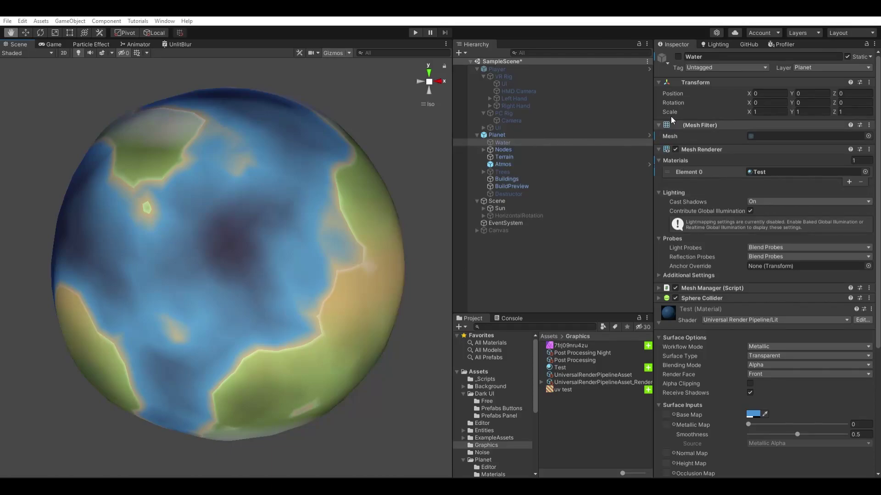
# - Activate the Water object for a translucent ocean and scroll through SeamlessVoronoi3D.hlsl
pyautogui.click(678, 55)
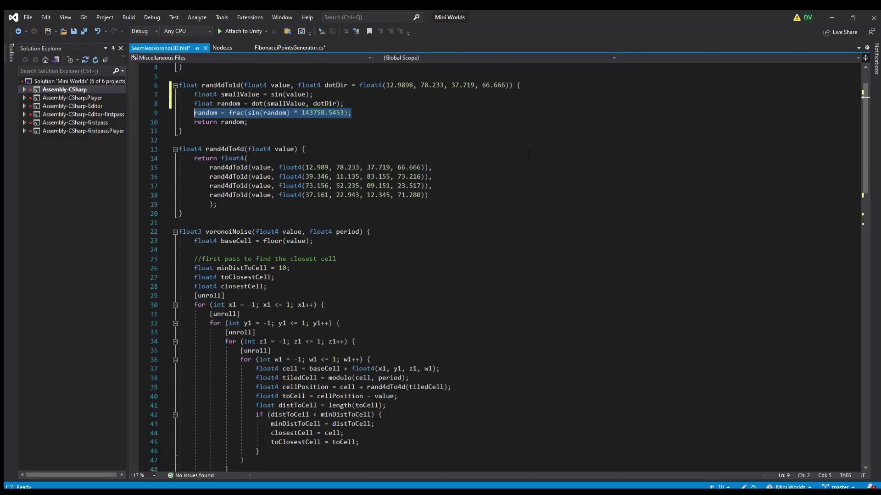
pyautogui.scroll(-5, 529, 154)
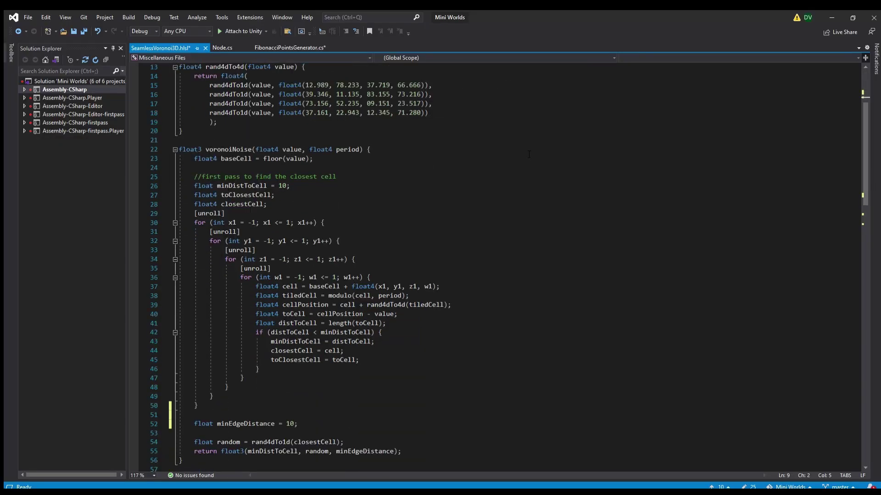
pyautogui.scroll(-4, 528, 154)
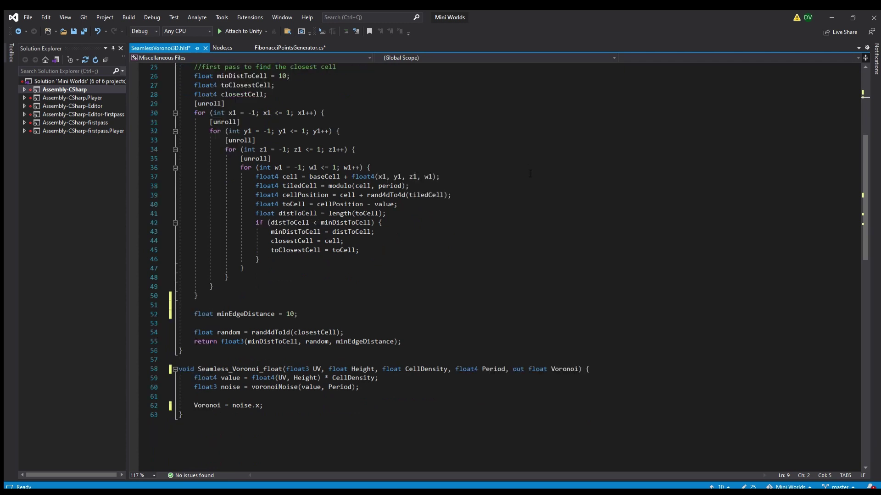
pyautogui.scroll(-1, 531, 201)
pyautogui.scroll(5, 532, 233)
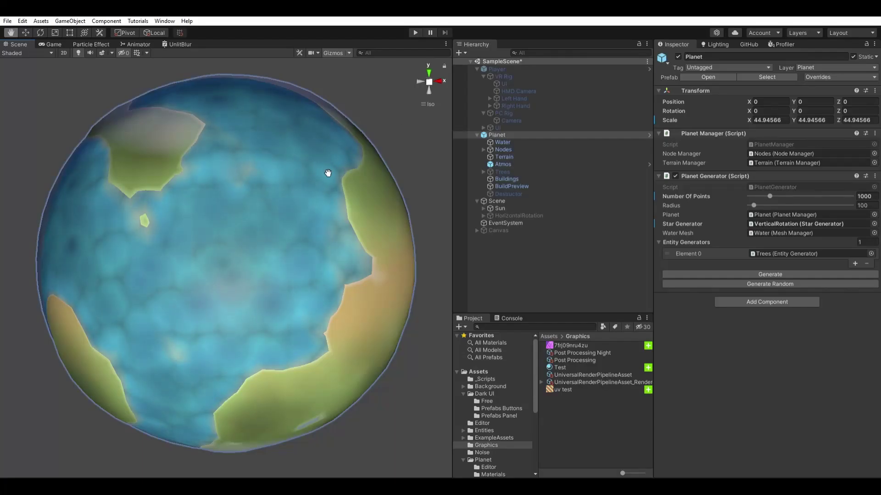
# - Zoom and orbit around the planet, then enter Play mode with Ctrl+P
pyautogui.scroll(10, 362, 231)
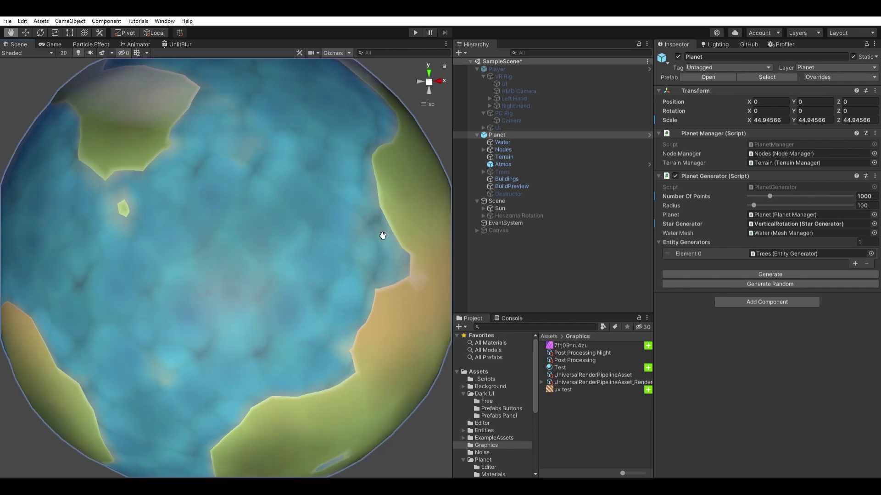
pyautogui.keyDown('alt'); pyautogui.moveTo(405, 275); pyautogui.dragTo(400, 306); pyautogui.keyUp('alt')
pyautogui.hotkey('ctrl', 'p')
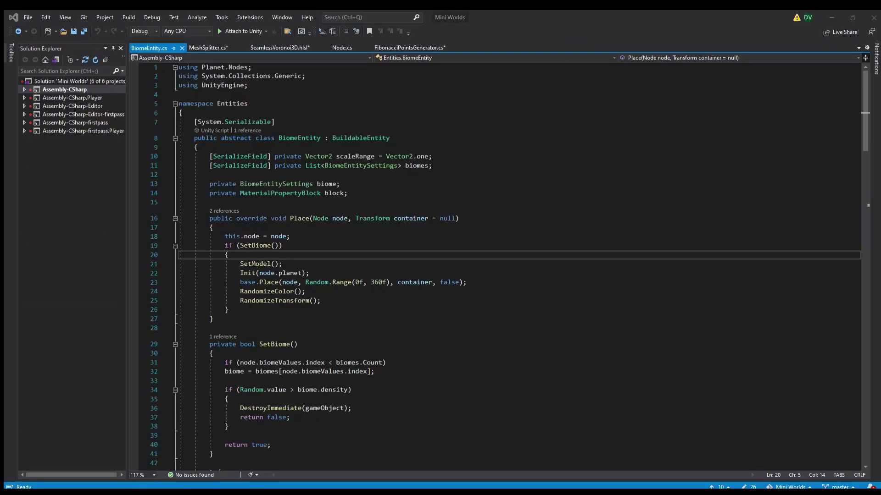
pyautogui.scroll(-6, 448, 225)
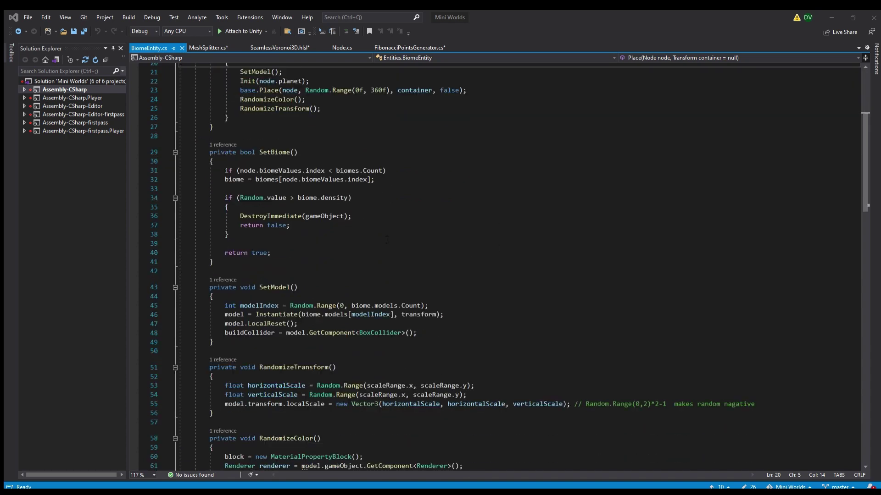
pyautogui.scroll(-2, 454, 224)
pyautogui.scroll(-3, 472, 231)
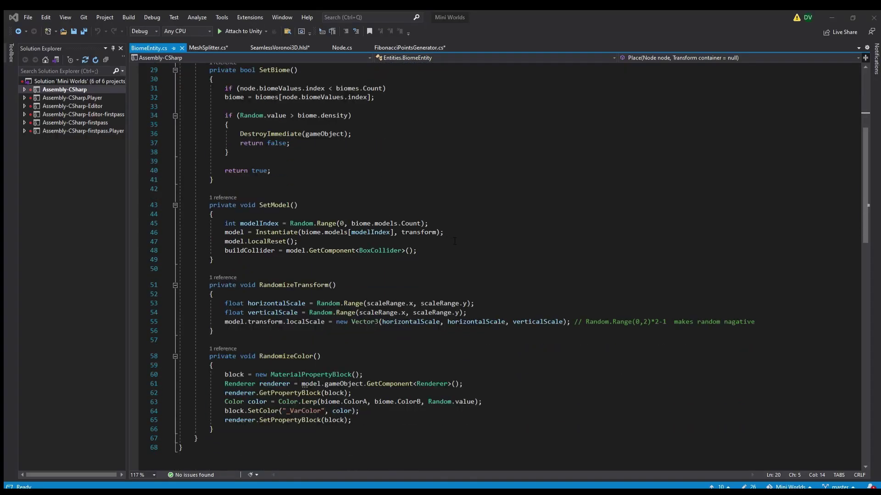
pyautogui.scroll(-2, 455, 241)
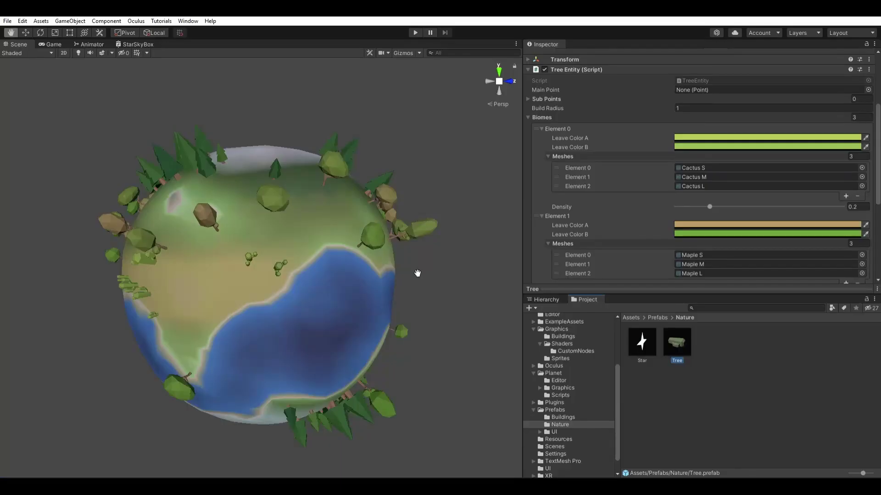
pyautogui.scroll(1, 427, 228)
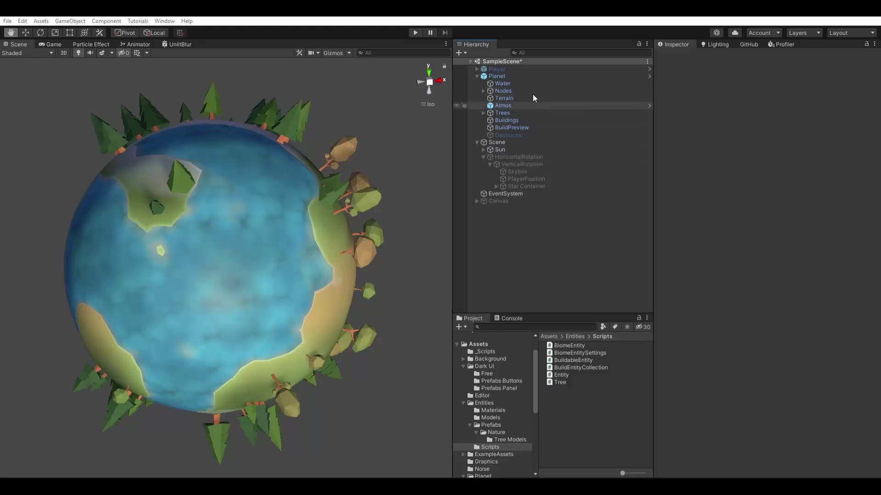
# - Select Atmos and scroll its Particle System modules down to the Renderer module
pyautogui.click(532, 106)
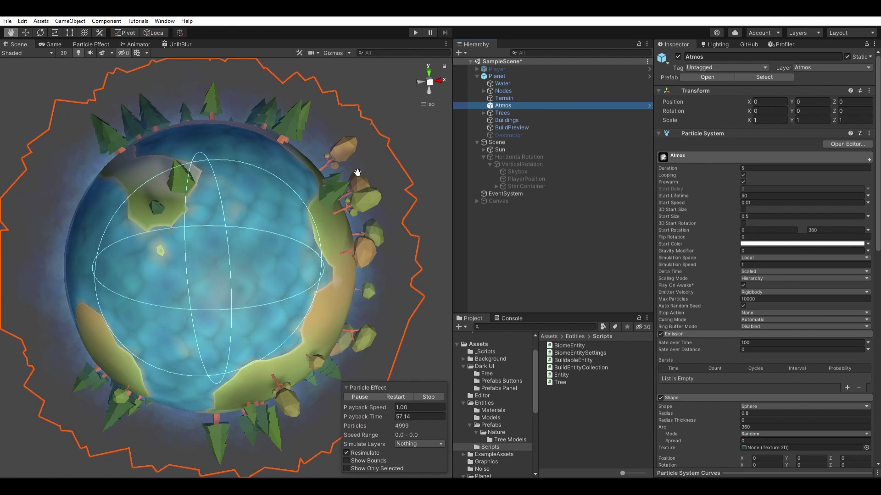
pyautogui.moveTo(398, 203); pyautogui.dragTo(392, 197)
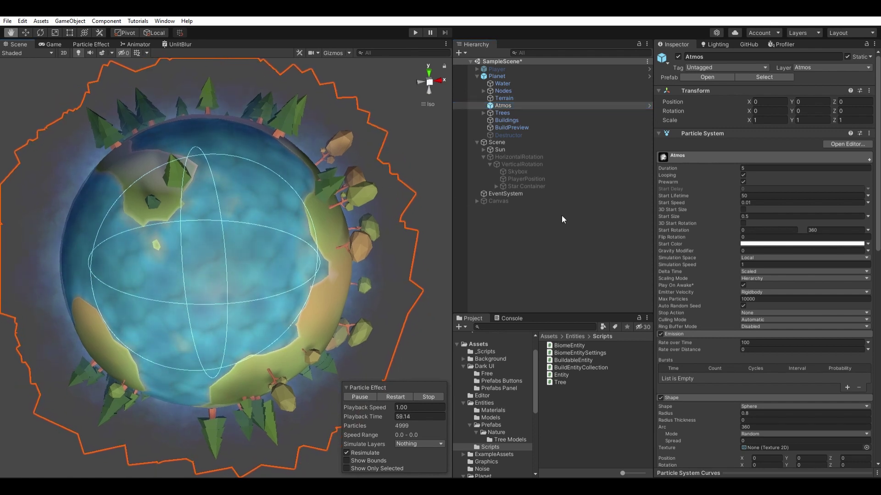
pyautogui.scroll(-10, 708, 234)
pyautogui.scroll(5, 734, 270)
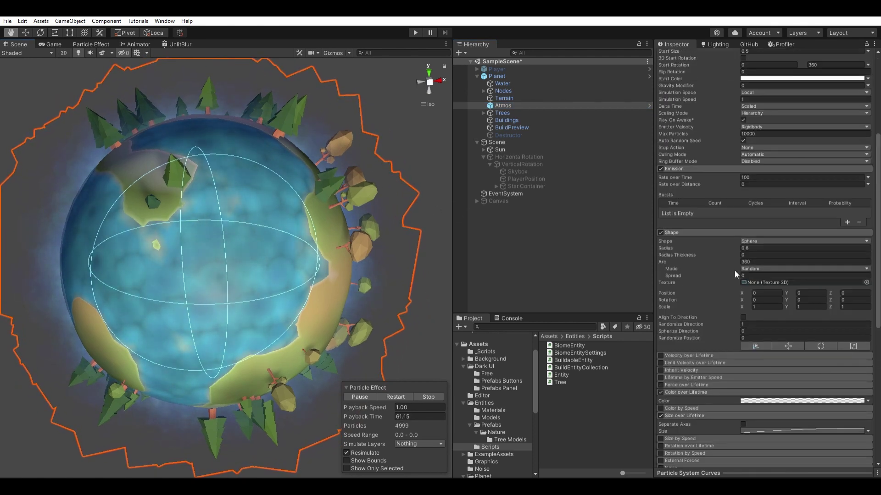
pyautogui.scroll(-10, 771, 218)
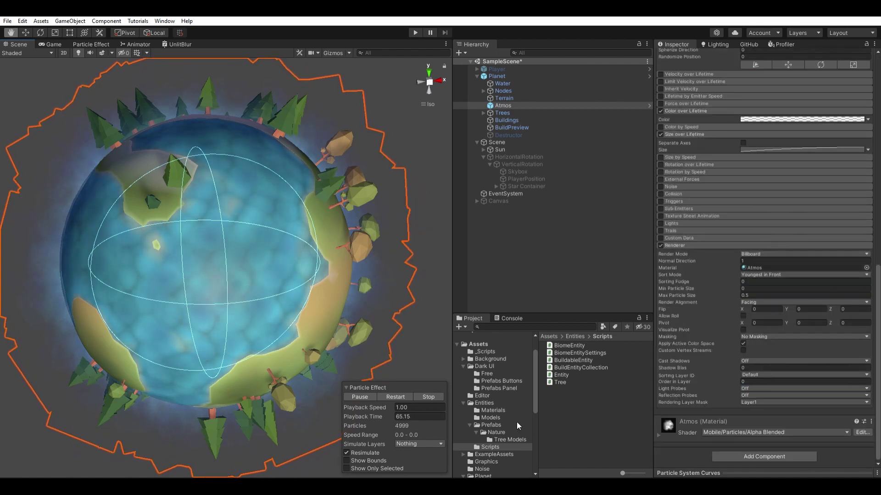
pyautogui.scroll(-3, 517, 422)
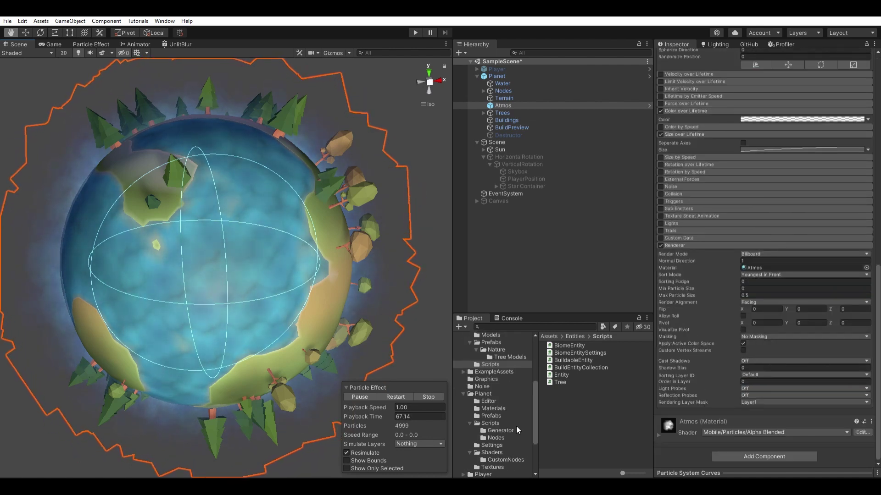
pyautogui.scroll(-3, 515, 426)
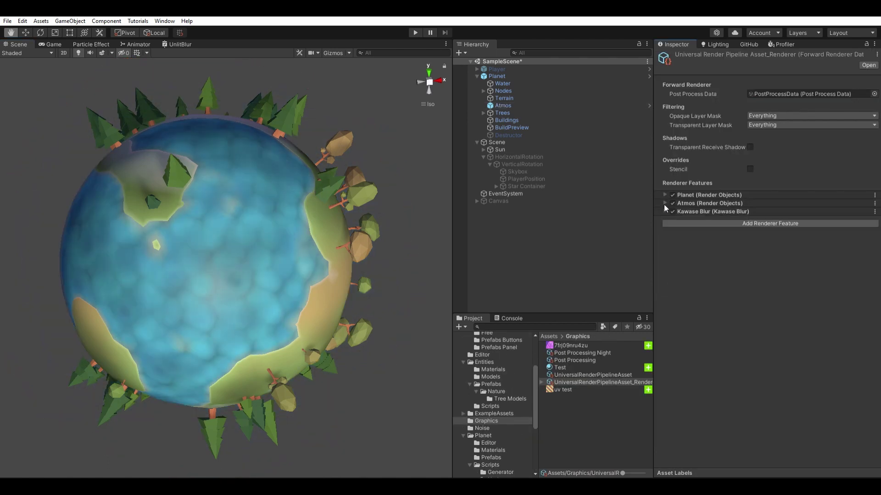
# - Disable Kawase Blur in the forward renderer and expand the Planet and Atmos feature foldouts
pyautogui.click(672, 203)
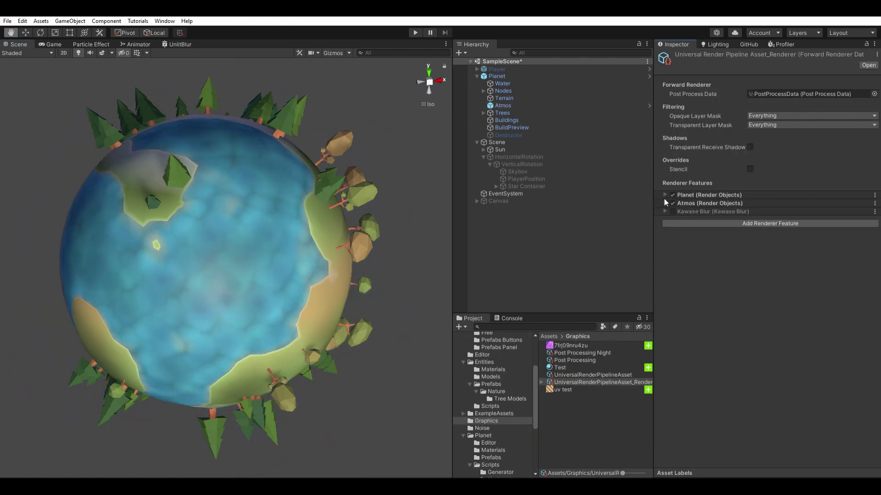
pyautogui.click(664, 194)
pyautogui.click(665, 195)
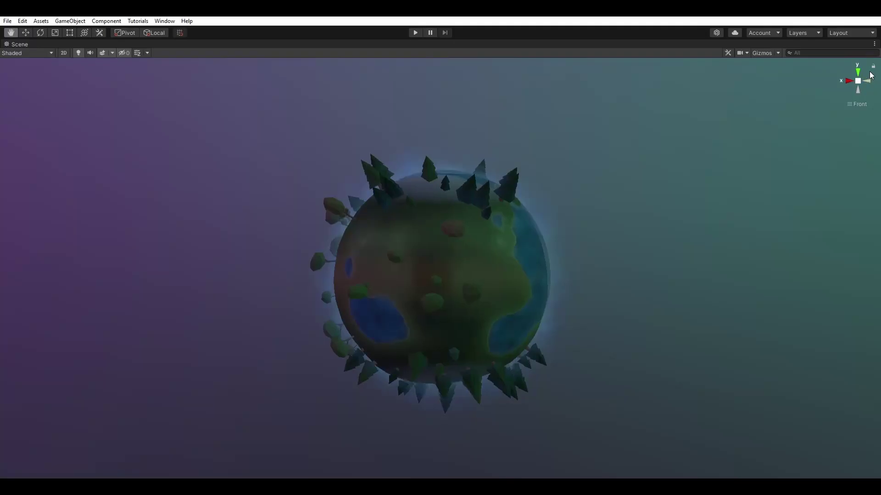
# - Snap the planet view to Right, Top and Bottom, then return to the Scene view
pyautogui.click(871, 75)
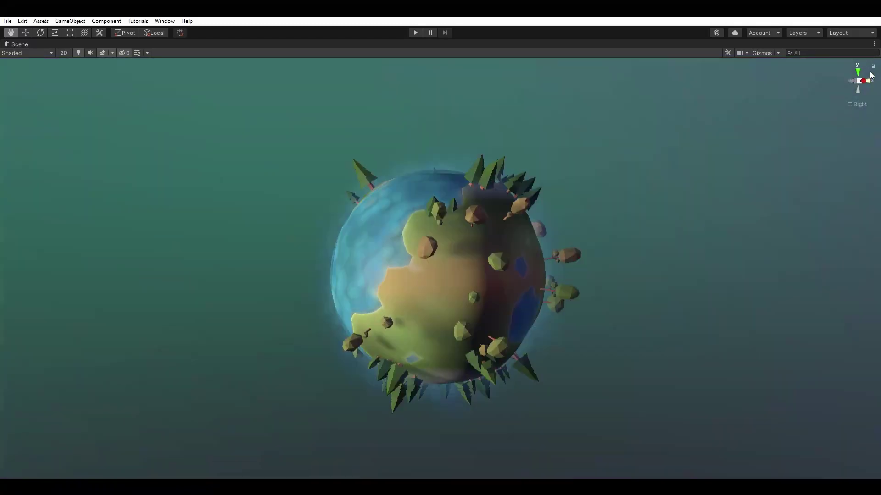
pyautogui.click(857, 70)
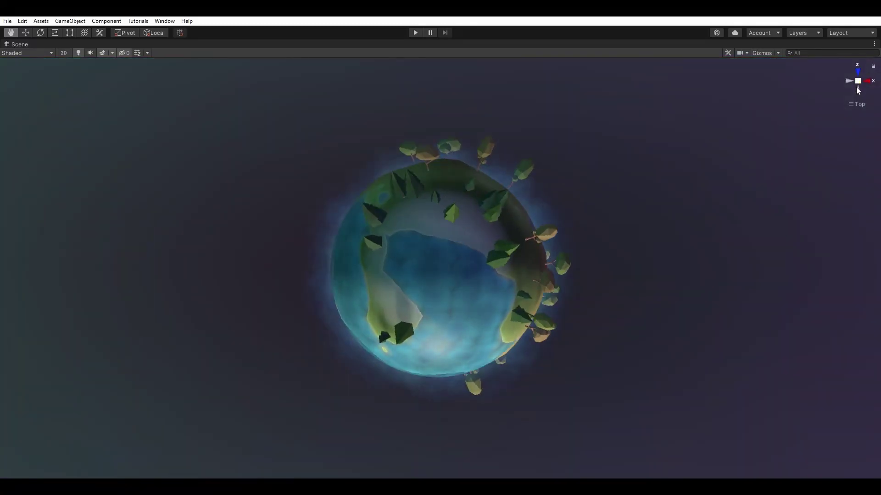
pyautogui.click(858, 89)
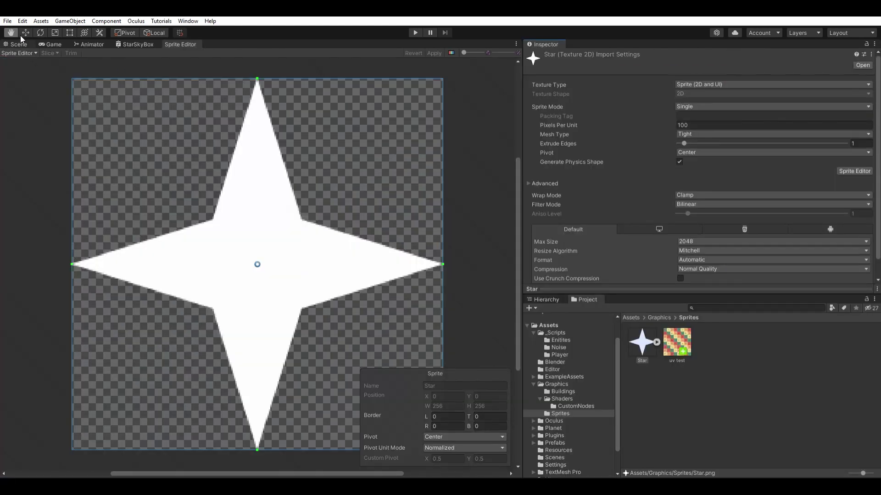
pyautogui.click(20, 35)
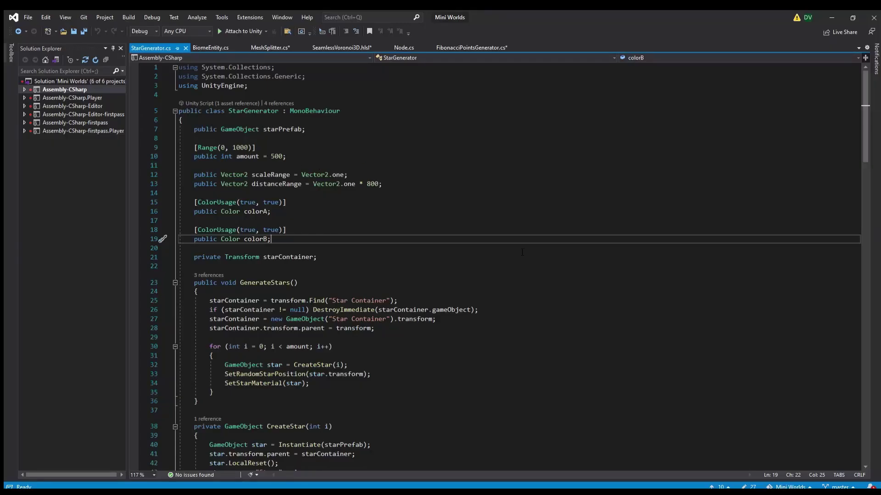
pyautogui.scroll(-1, 521, 252)
pyautogui.scroll(-5, 522, 253)
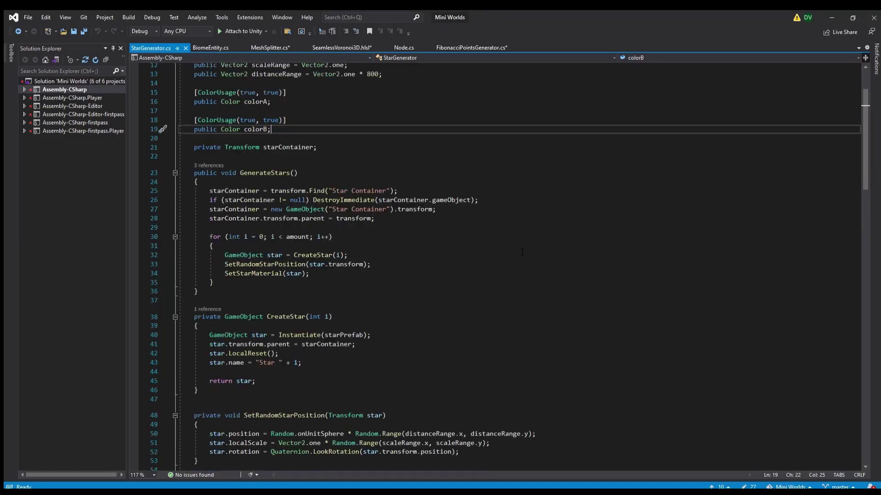
pyautogui.scroll(-2, 522, 257)
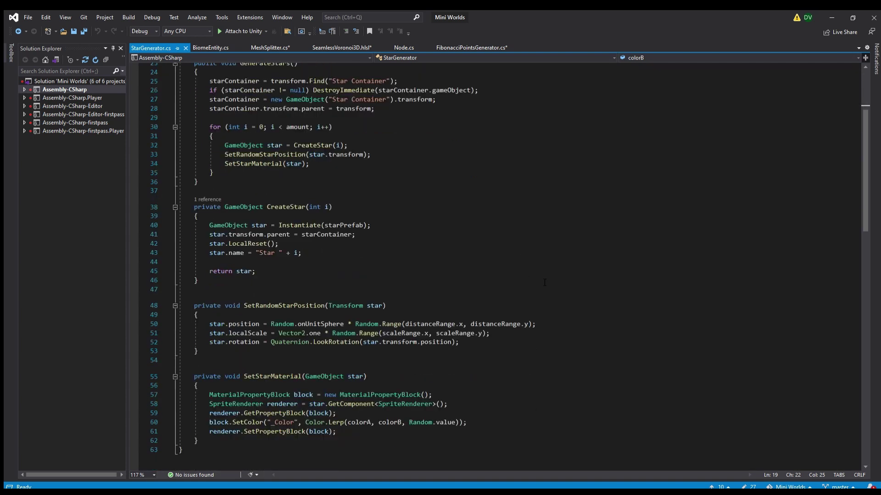
pyautogui.scroll(-2, 523, 231)
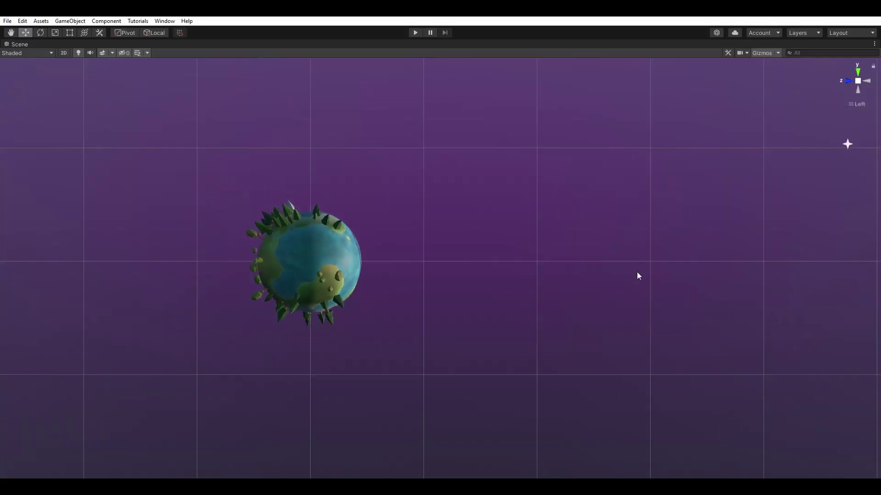
pyautogui.scroll(-5, 637, 272)
pyautogui.click(811, 285)
pyautogui.scroll(-2, 810, 295)
pyautogui.moveTo(810, 296); pyautogui.dragTo(646, 330, button='middle')
pyautogui.scroll(4, 647, 330)
pyautogui.moveTo(715, 350); pyautogui.dragTo(674, 269, button='middle')
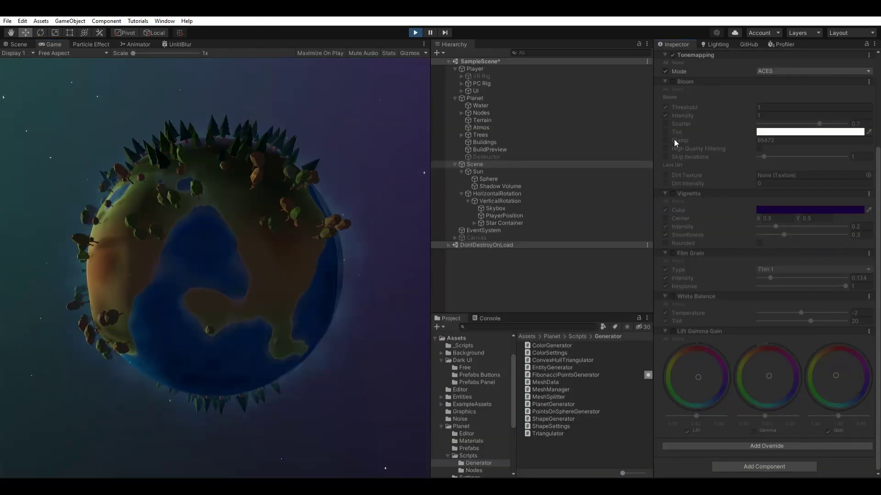
# - Enable the Lift Gamma Gain, White Balance, Film Grain, Vignette and Bloom overrides on the Volume
pyautogui.click(671, 326)
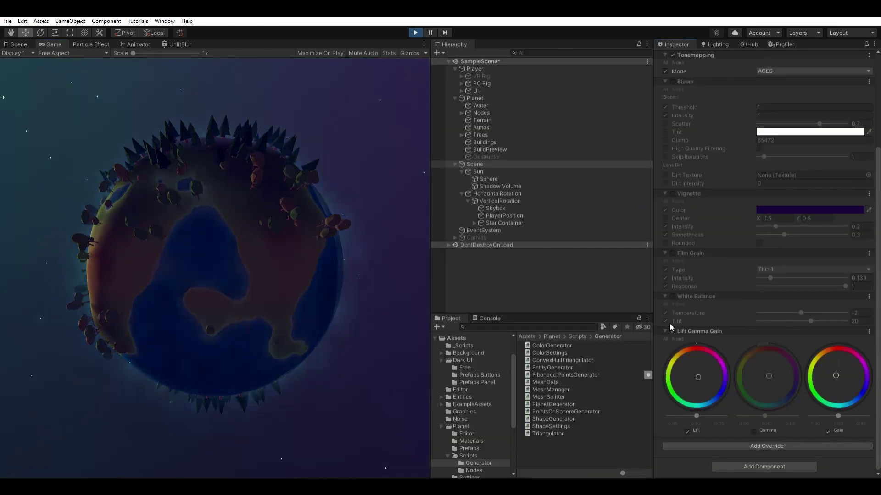
pyautogui.click(673, 297)
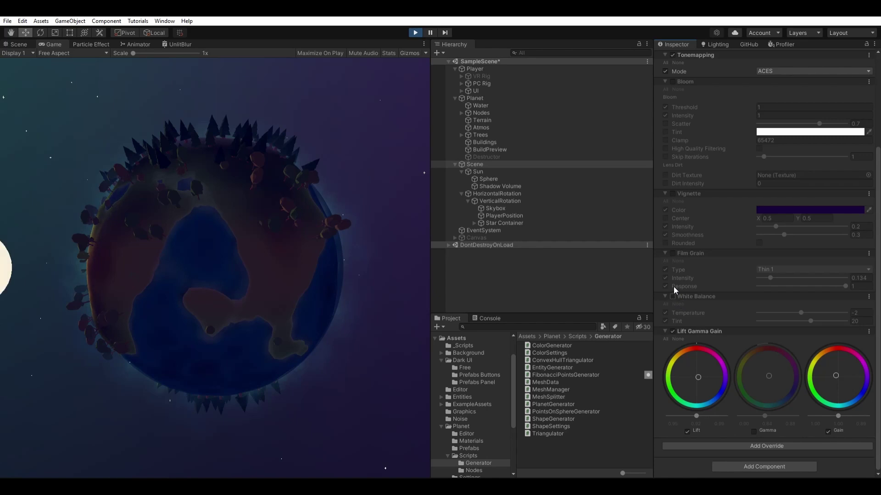
pyautogui.click(672, 253)
pyautogui.click(673, 194)
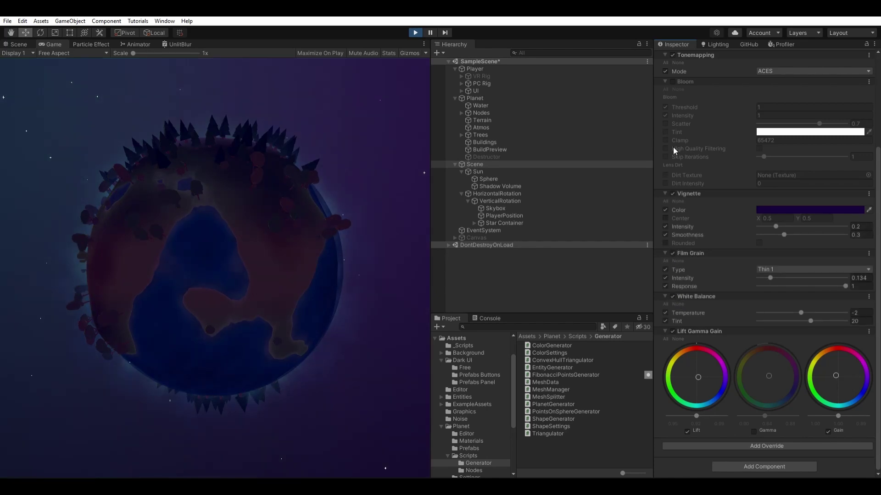
pyautogui.click(672, 80)
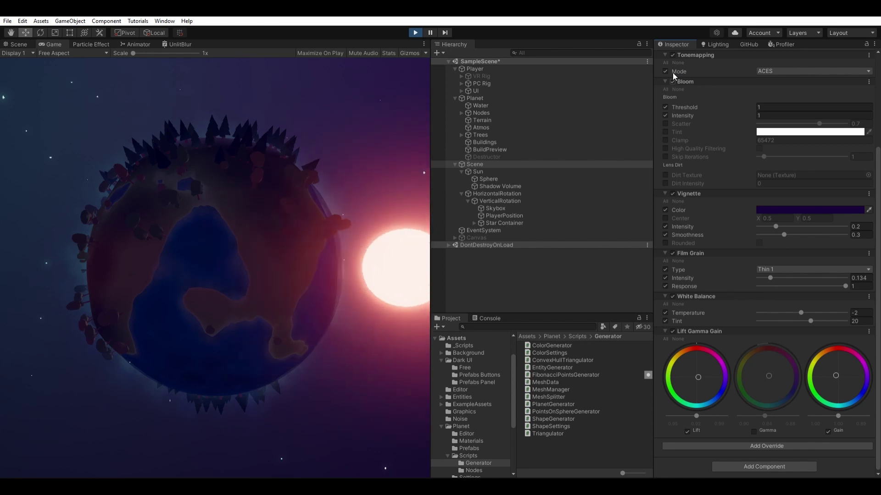